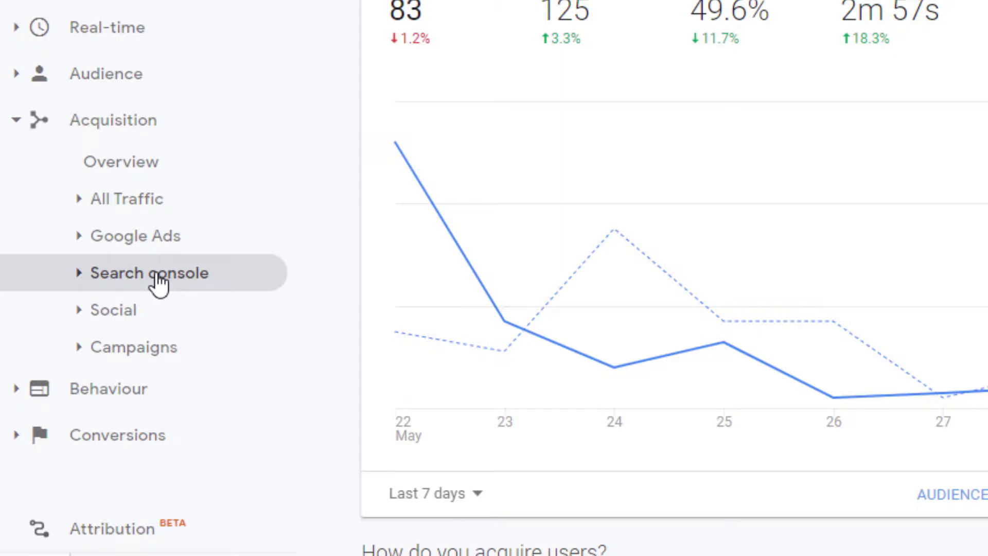
Collapse the Acquisition reports and open the All Products linking page in the Learntoearnlabs property's admin settings
left_click(13, 123)
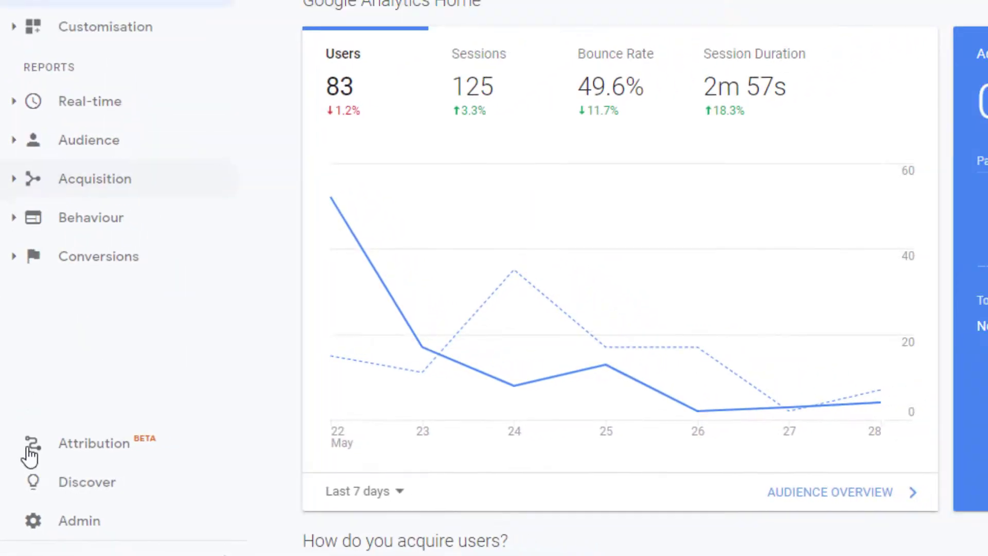
left_click(32, 521)
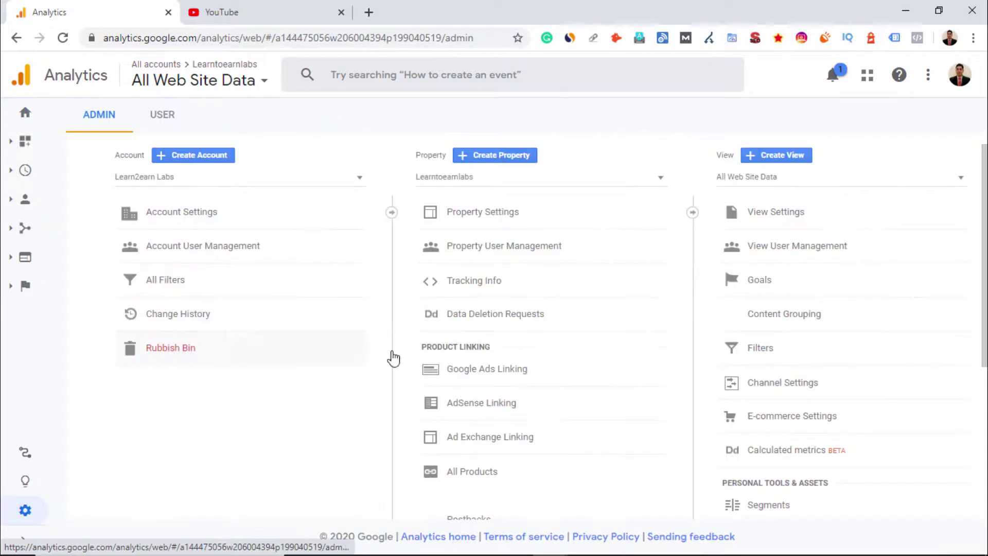
scroll(353, 396, "down", 2)
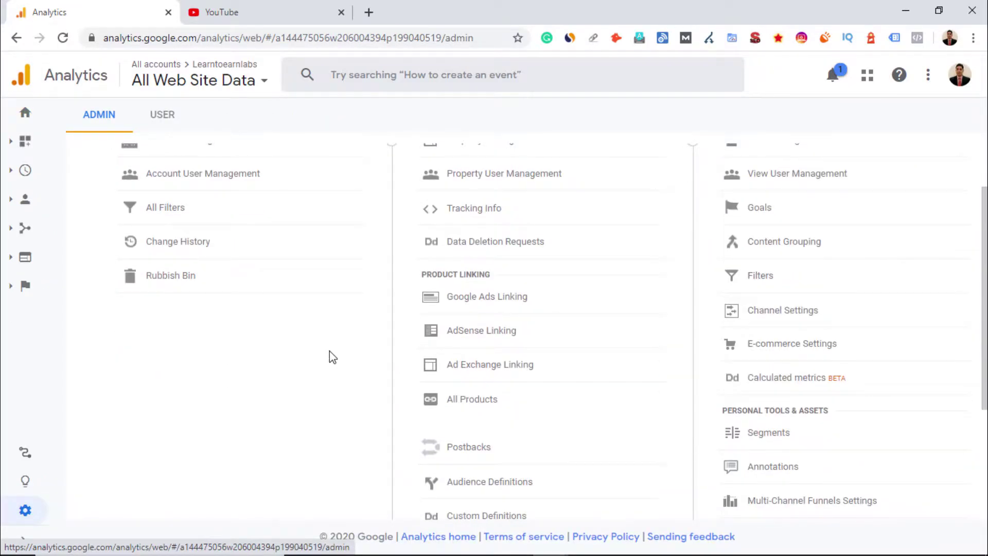
scroll(474, 285, "up", 2)
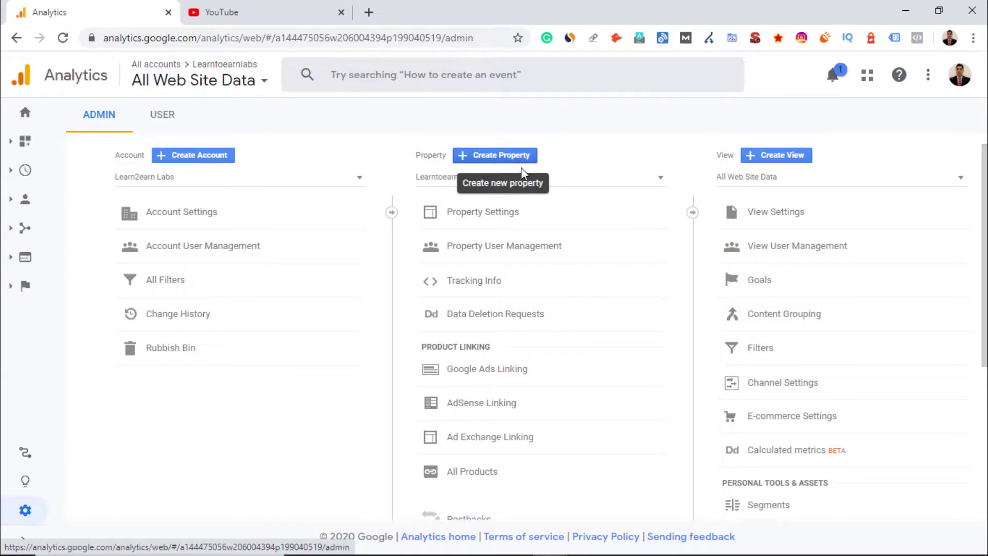
scroll(540, 382, "down", 2)
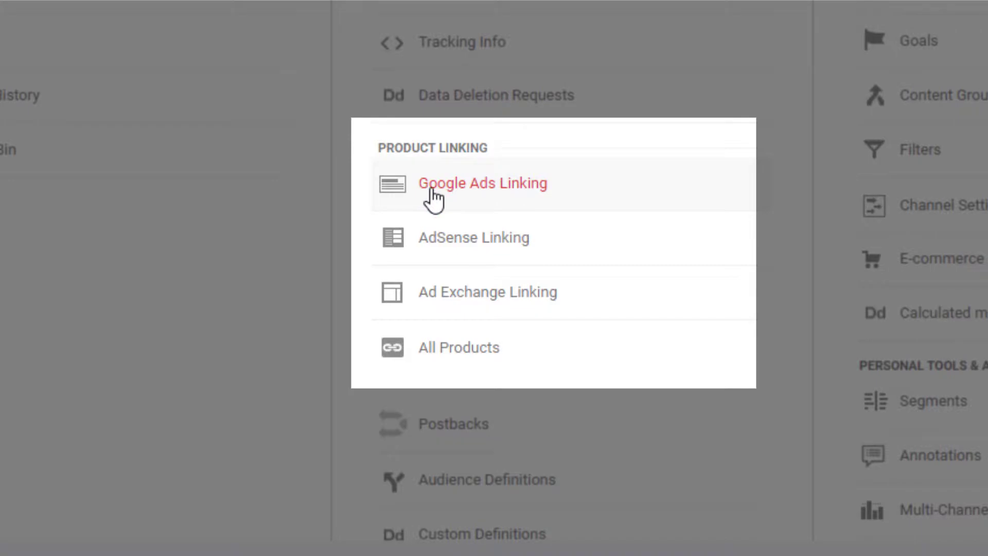
scroll(499, 176, "down", 1)
scroll(423, 286, "up", 1)
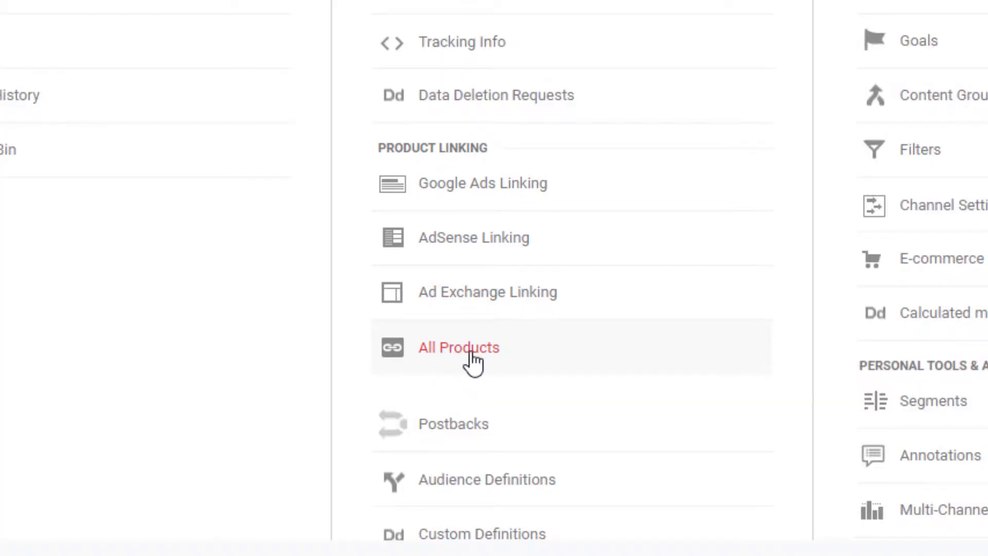
left_click(470, 354)
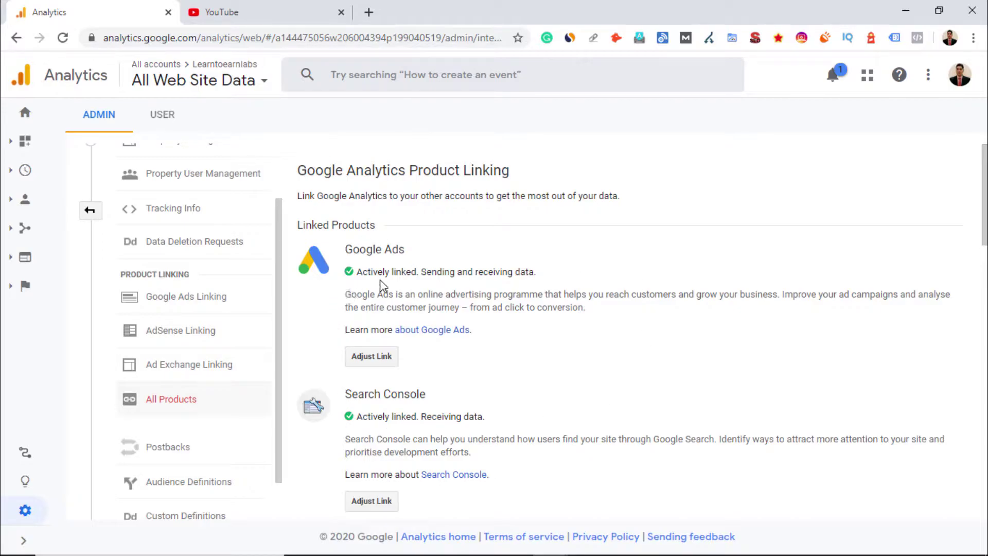
Review the linked and unlinked products on the Product Linking page, highlighting the Google Ads and Search Console headings
scroll(489, 373, "down", 2)
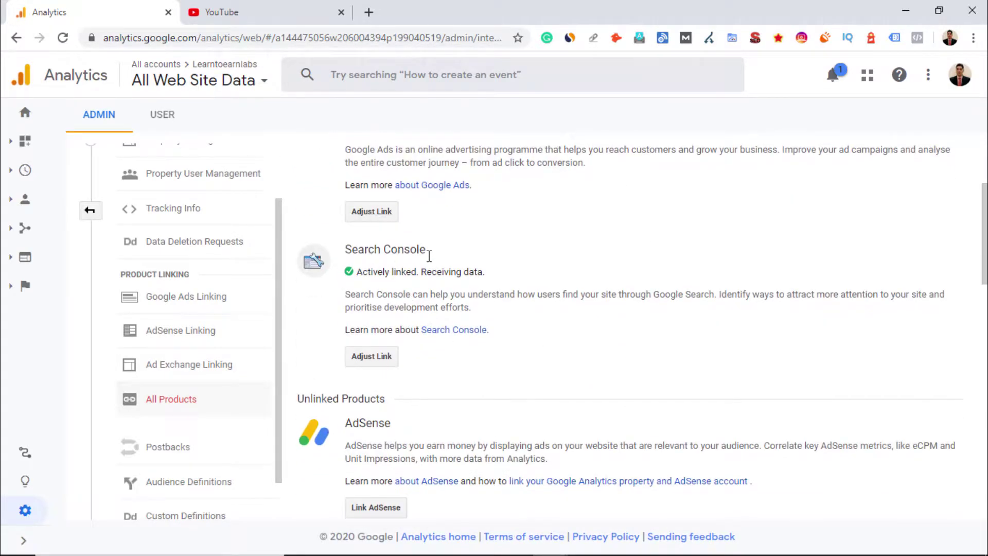
scroll(489, 343, "down", 2)
scroll(471, 357, "down", 2)
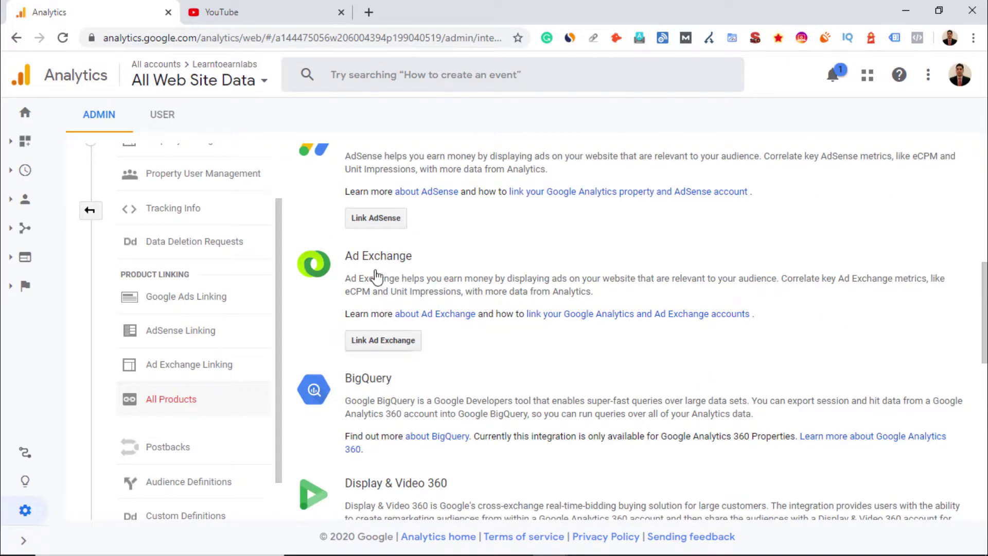
scroll(433, 270, "down", 2)
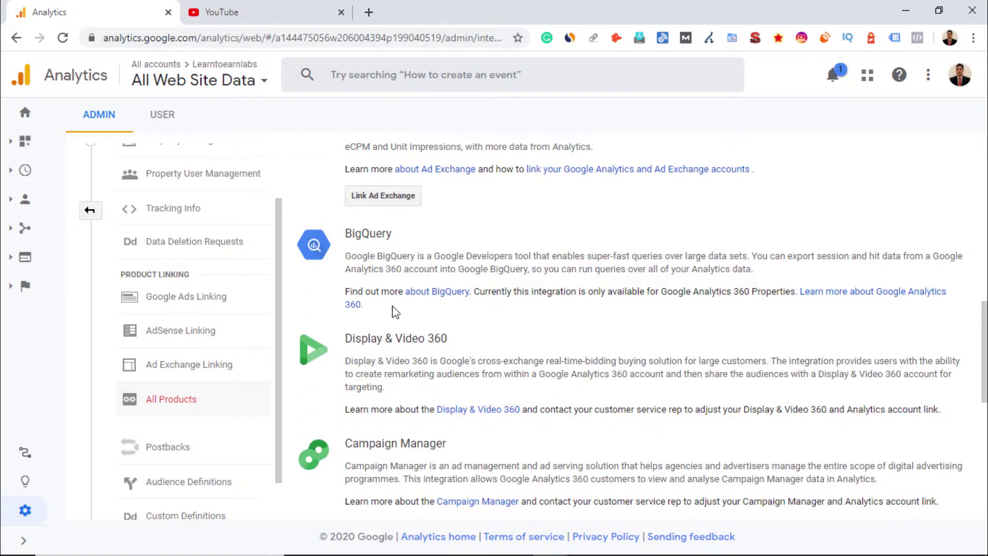
scroll(469, 358, "down", 2)
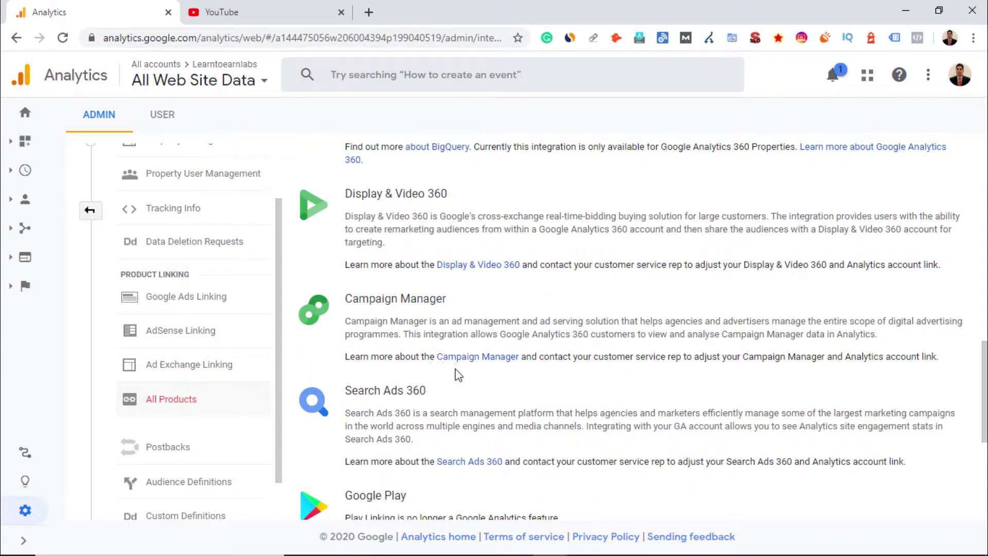
scroll(443, 510, "down", 3)
scroll(496, 412, "up", 10)
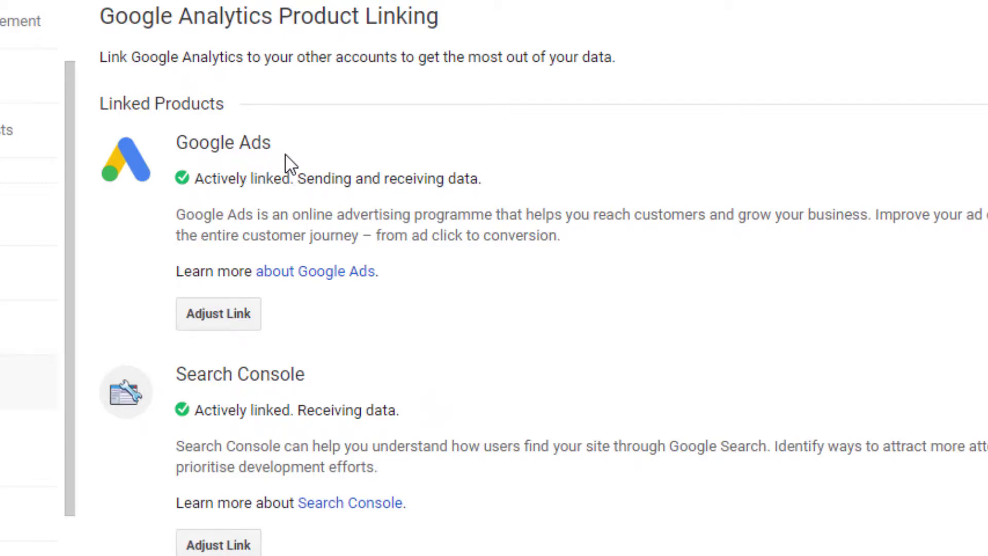
left_click_drag(266, 142, 168, 147)
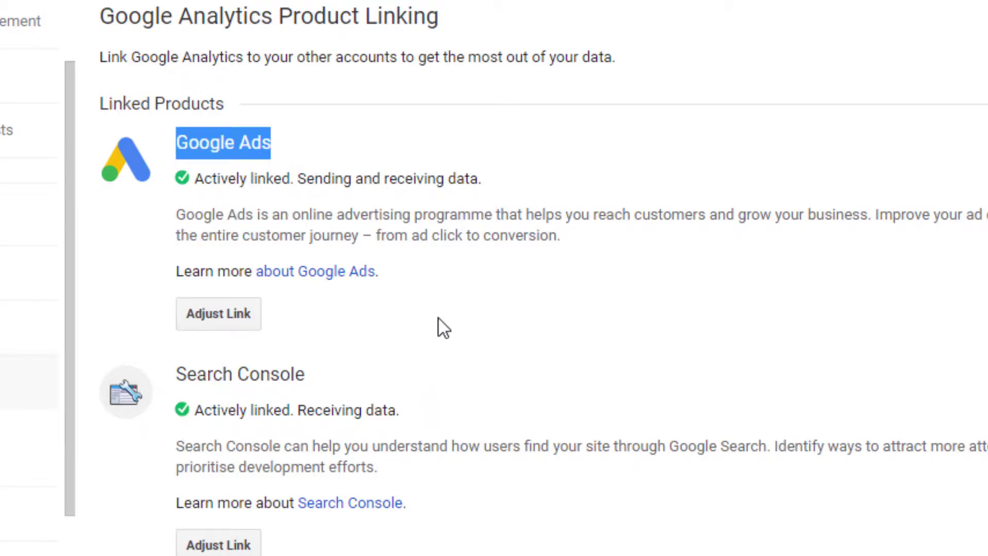
left_click_drag(315, 377, 178, 375)
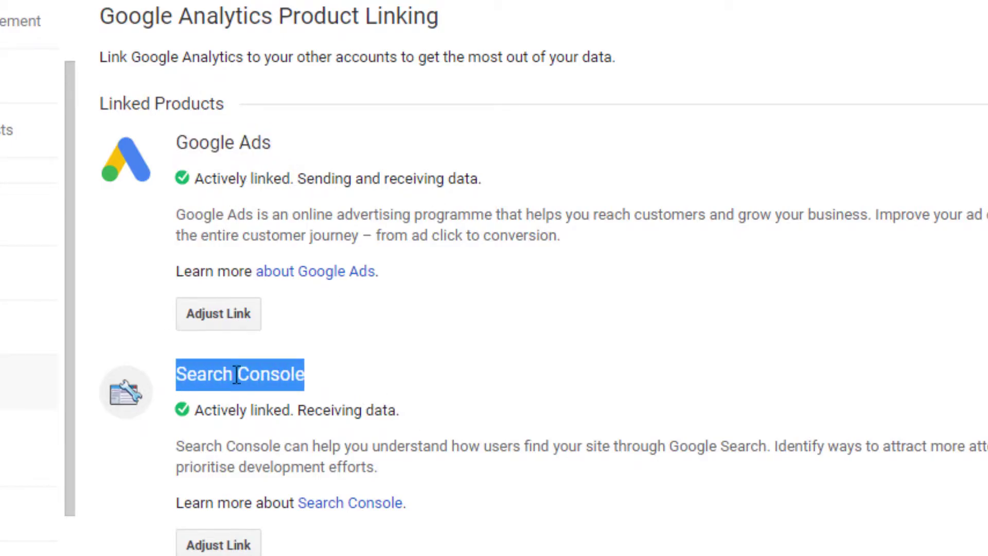
left_click(586, 360)
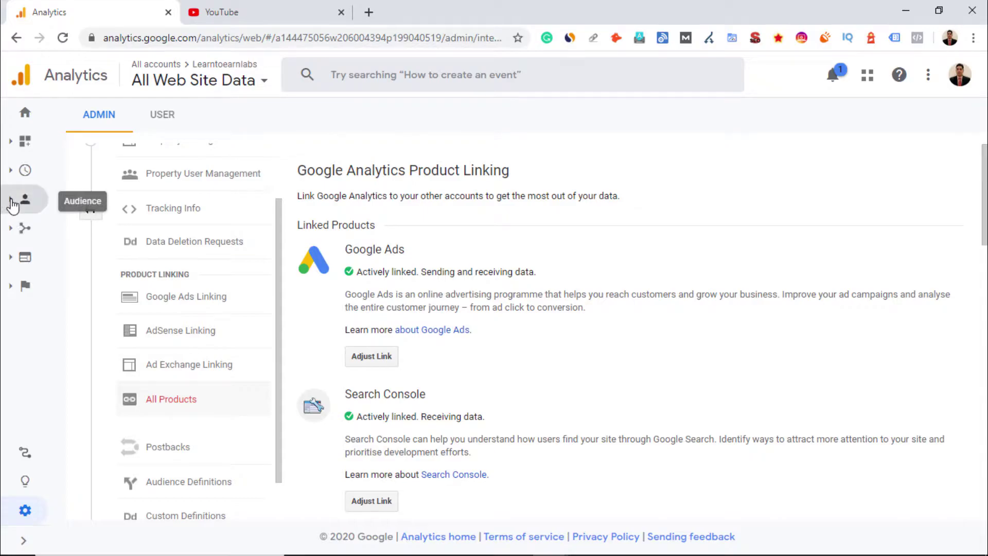
Open the Acquisition Overview report and examine its channel table of users, behaviour and conversions
left_click(17, 228)
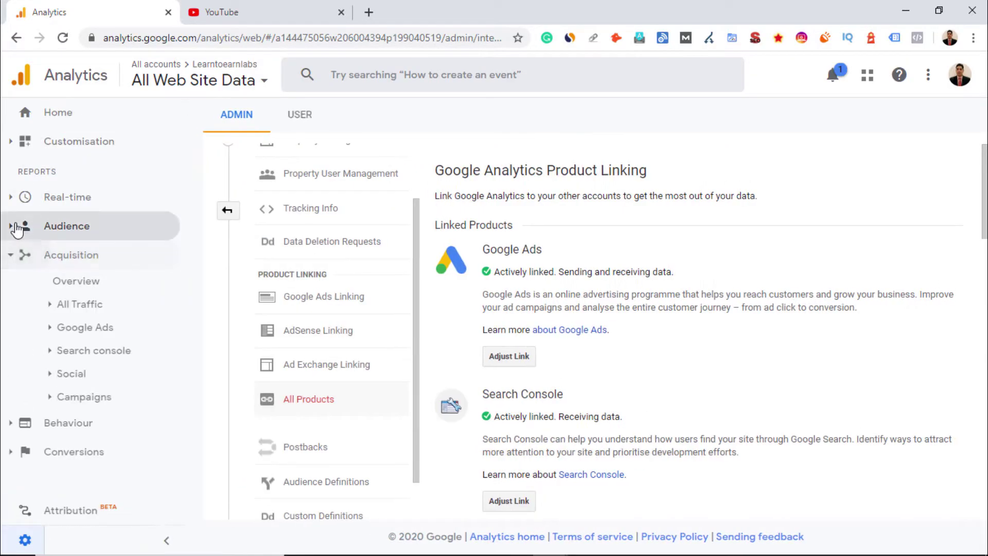
left_click(82, 283)
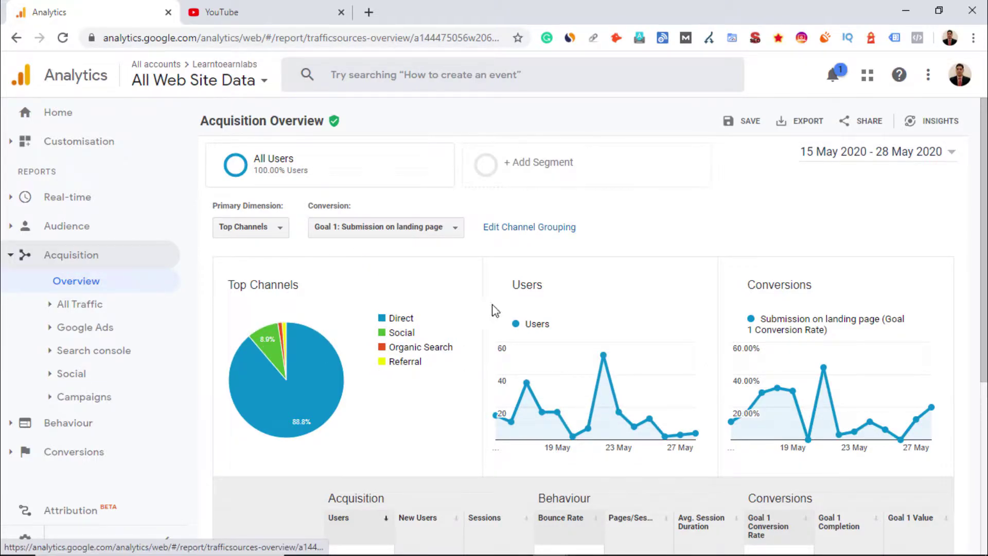
scroll(470, 446, "down", 5)
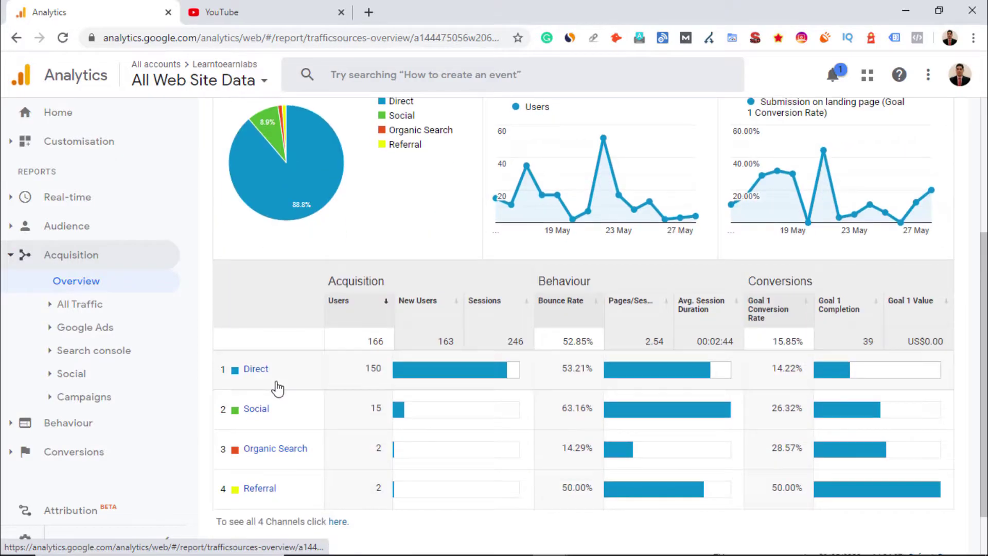
scroll(267, 308, "down", 1)
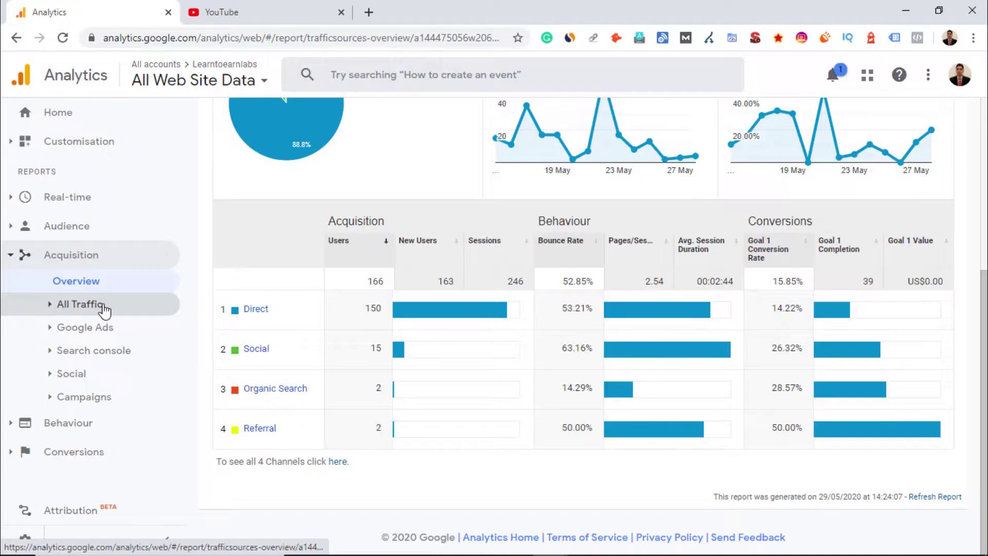
Open the Channels report under All Traffic and examine its channel grouping table and daily users chart
left_click(81, 309)
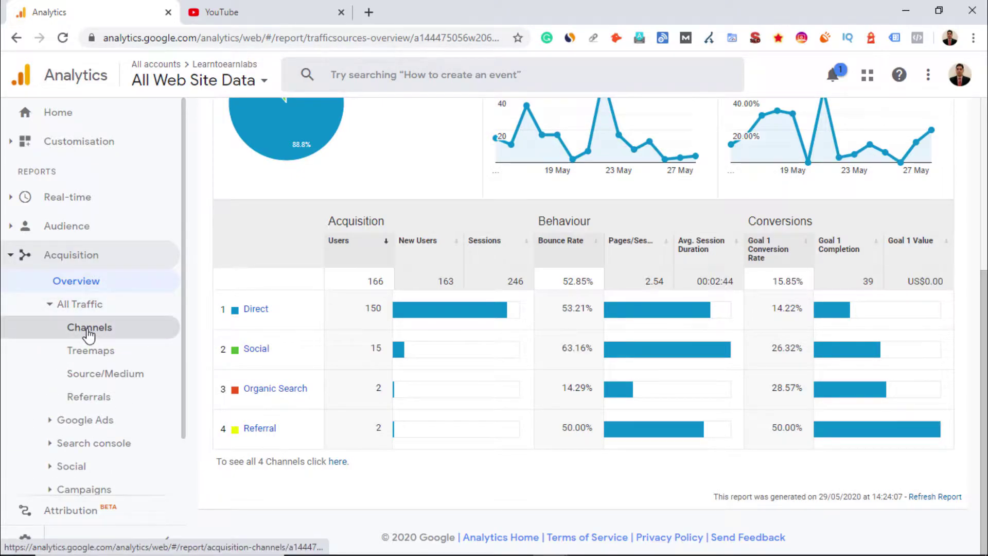
left_click(89, 333)
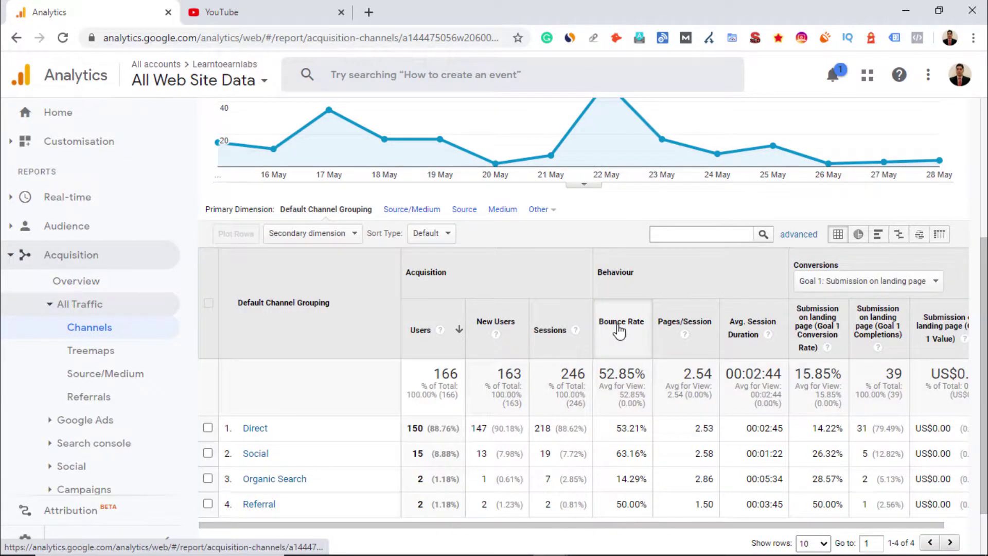
scroll(620, 332, "down", 2)
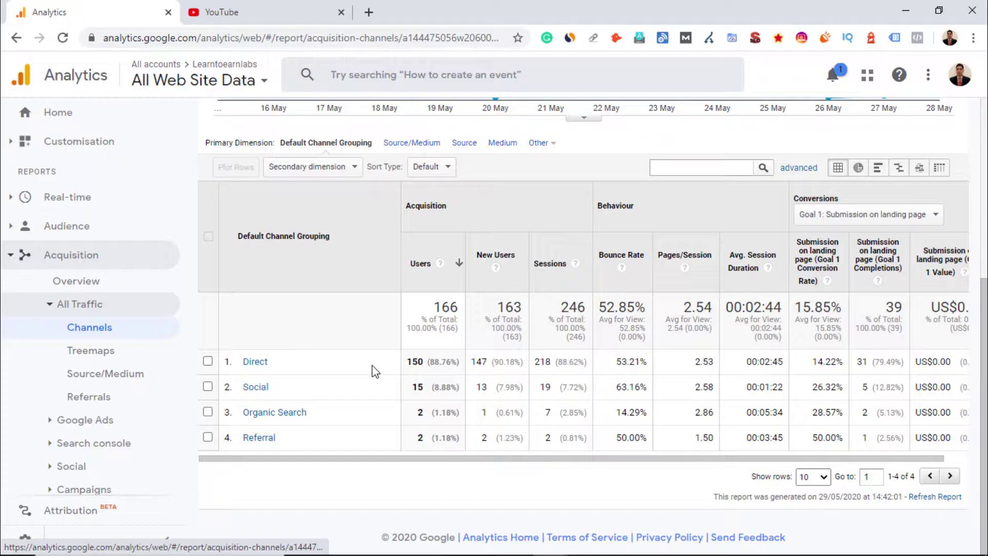
scroll(372, 366, "up", 5)
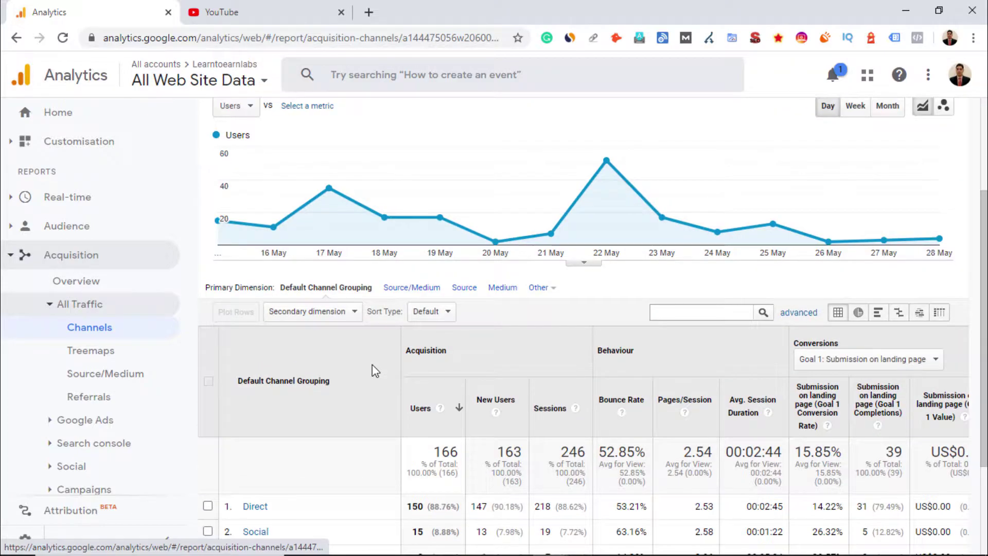
mouse_move(605, 253)
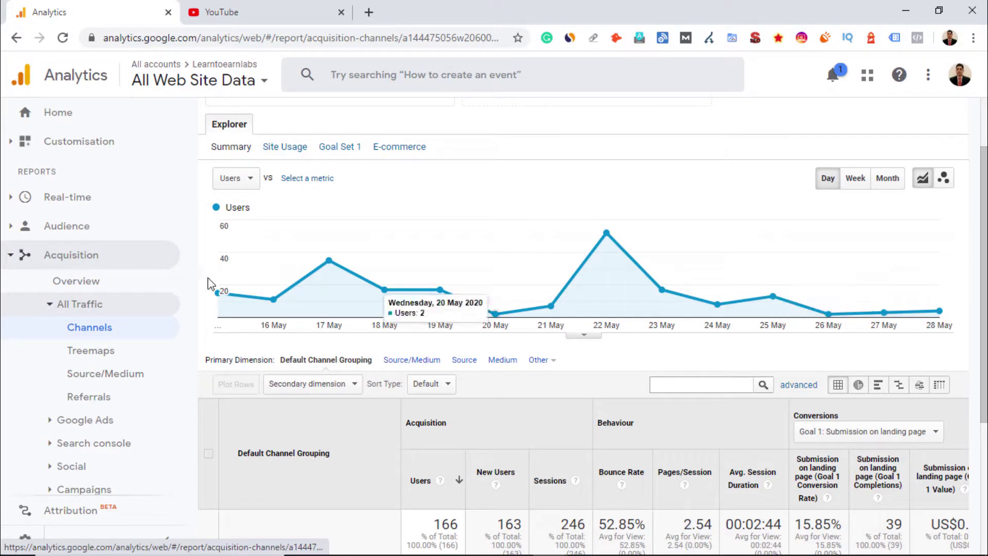
Open the Treemaps report under All Traffic and compare the Direct, Social, Organic Search and Referral blocks
scroll(105, 346, "down", 1)
left_click(110, 288)
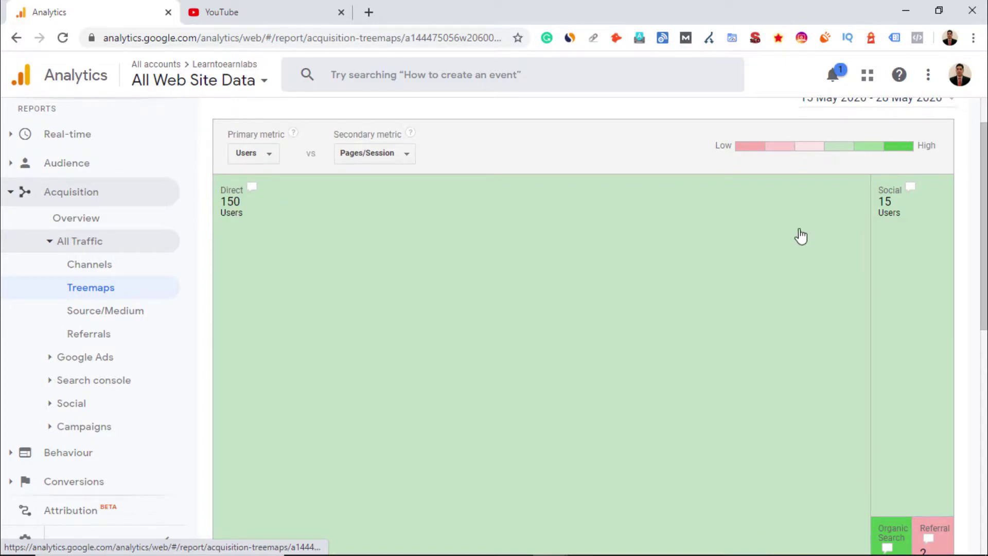
scroll(794, 269, "down", 3)
scroll(846, 307, "up", 3)
scroll(922, 412, "down", 1)
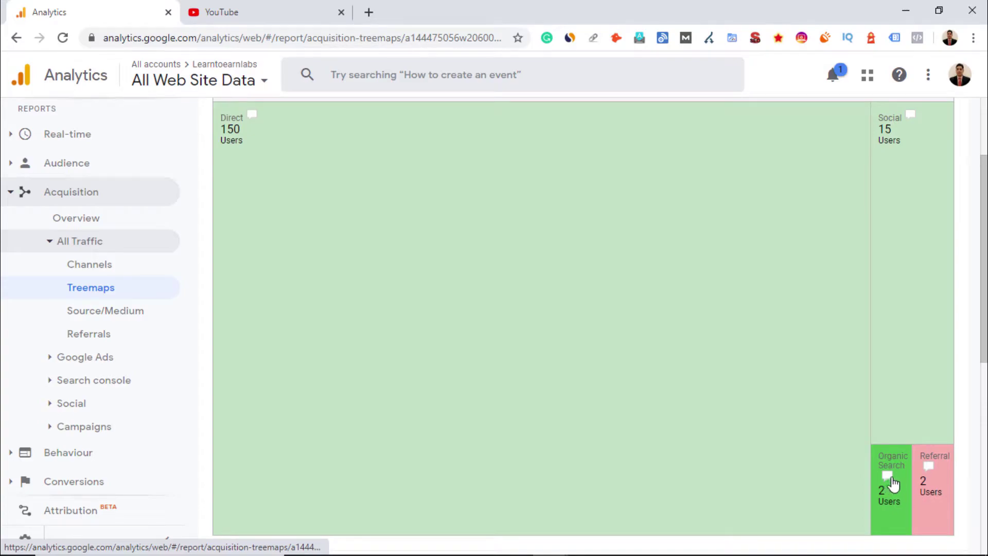
scroll(936, 453, "up", 2)
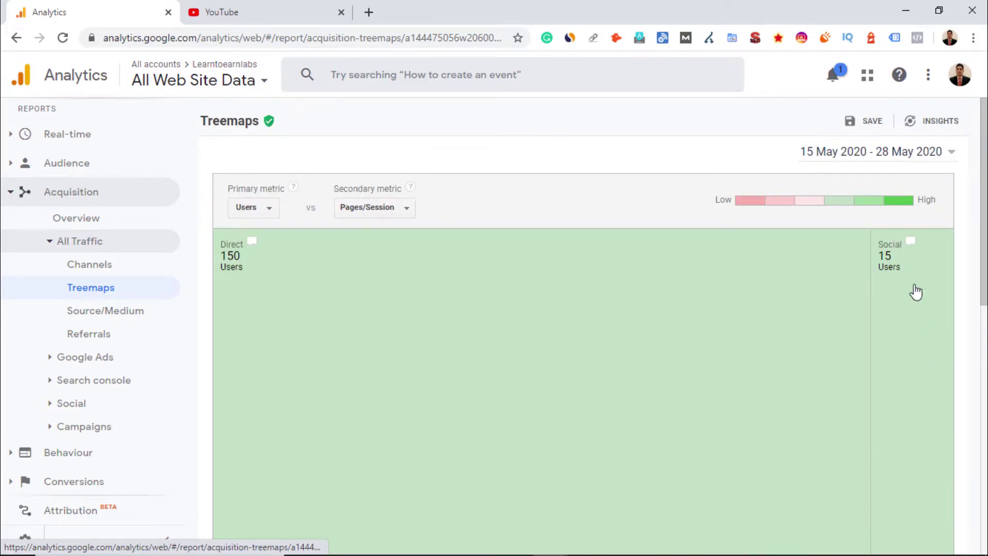
scroll(447, 328, "down", 3)
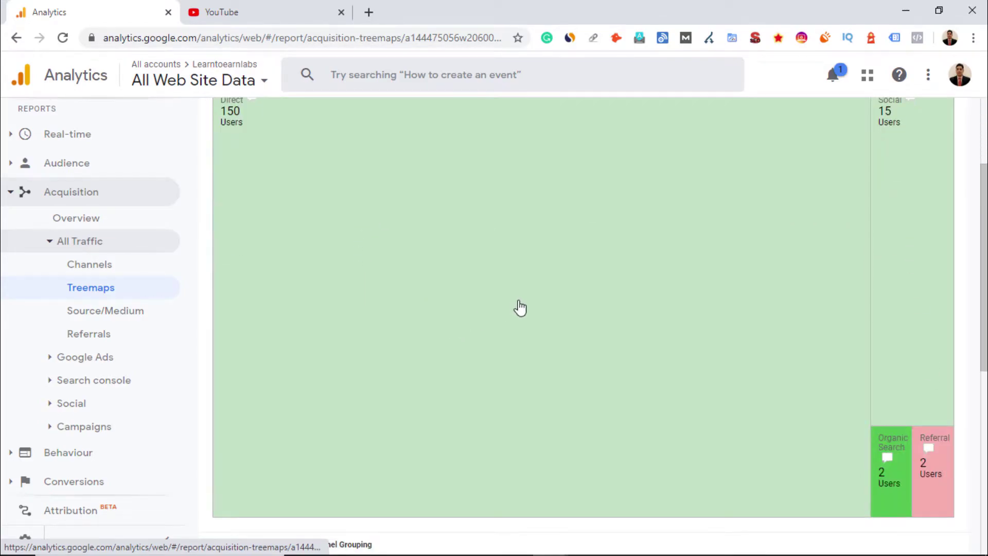
scroll(520, 308, "up", 3)
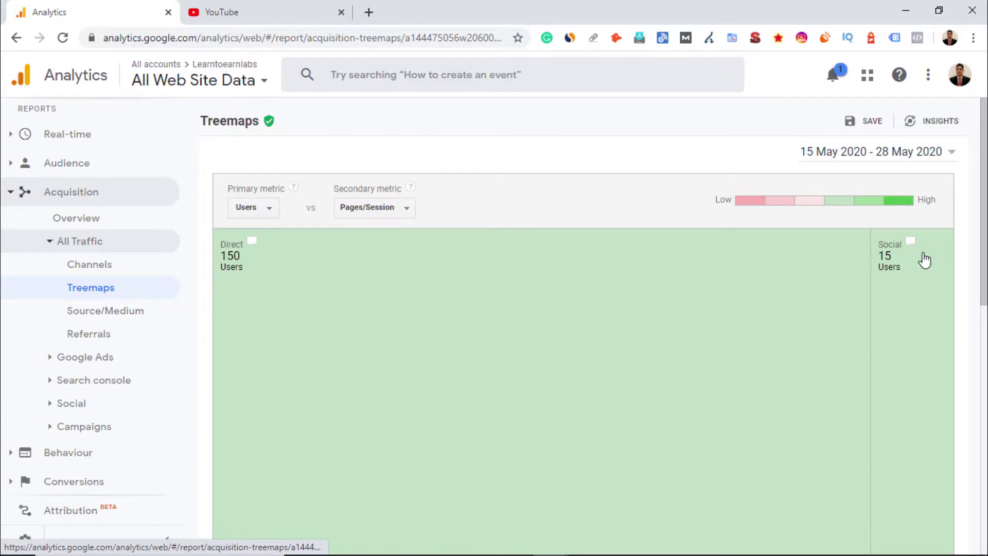
Drill into the Social channel in the treemap and examine the Facebook, LinkedIn and YouTube blocks and their metrics table
mouse_move(914, 249)
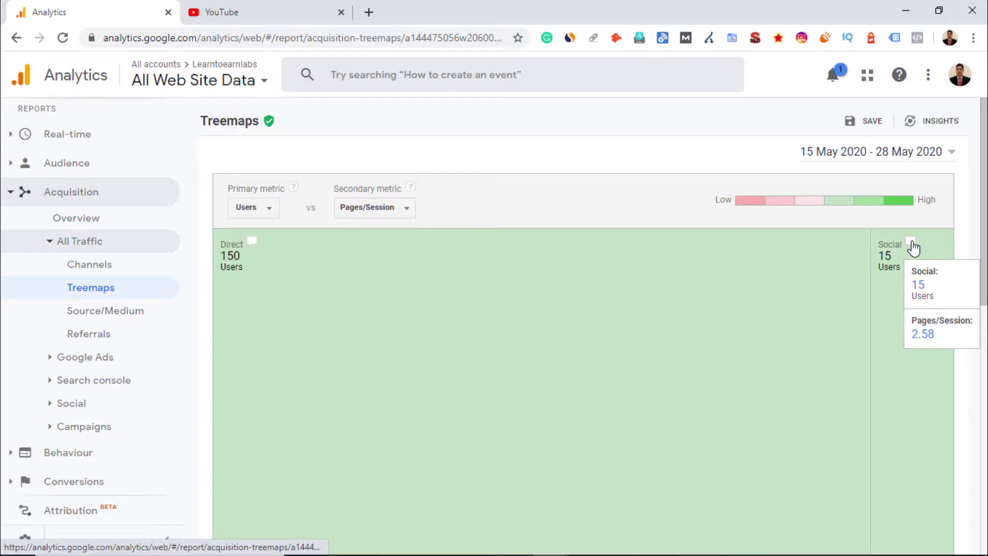
left_click(914, 249)
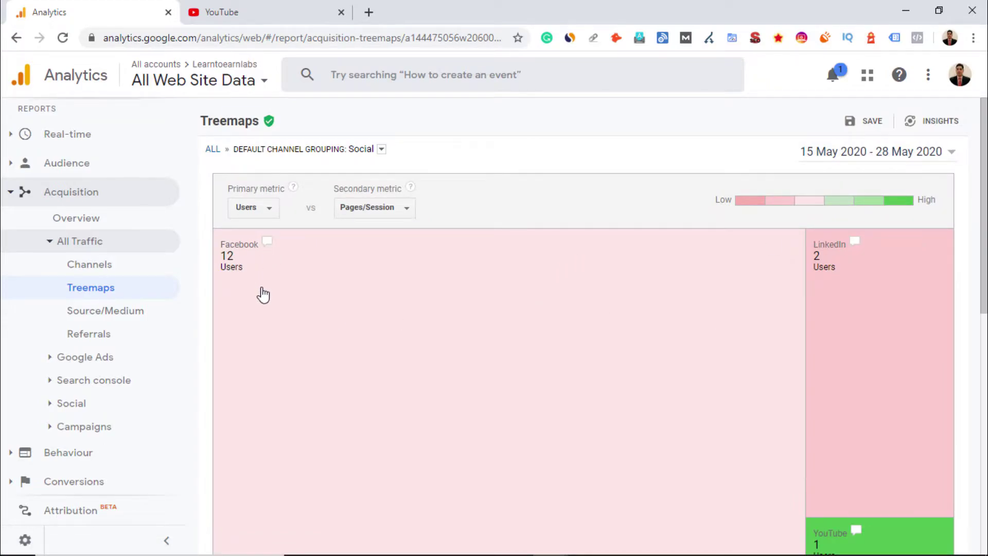
scroll(566, 268, "down", 2)
scroll(843, 130, "up", 2)
scroll(844, 309, "down", 1)
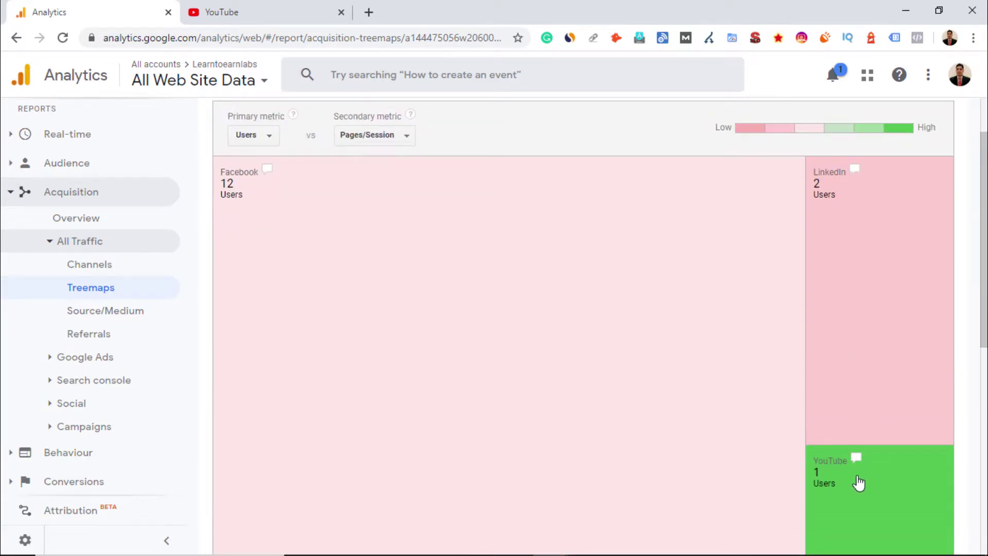
scroll(858, 484, "down", 1)
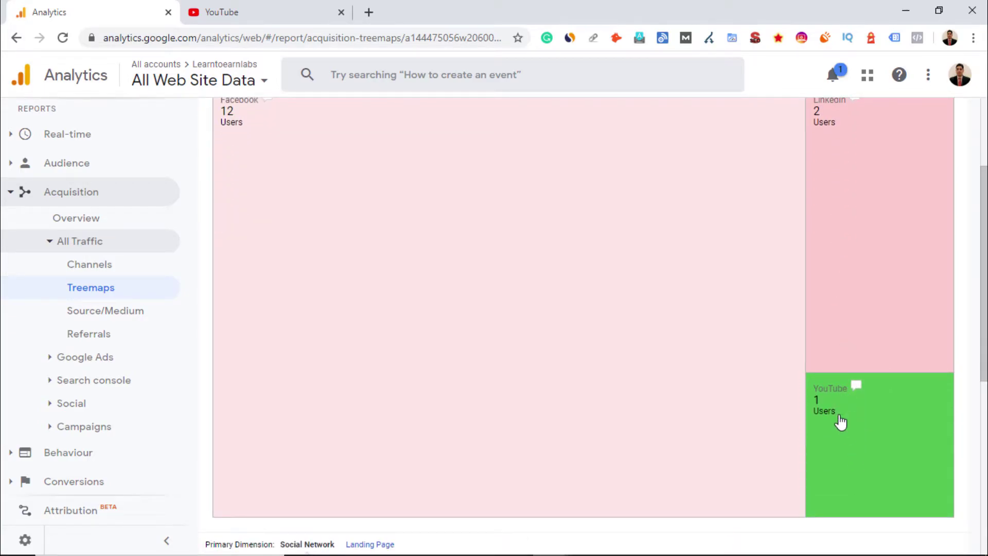
scroll(461, 249, "up", 1)
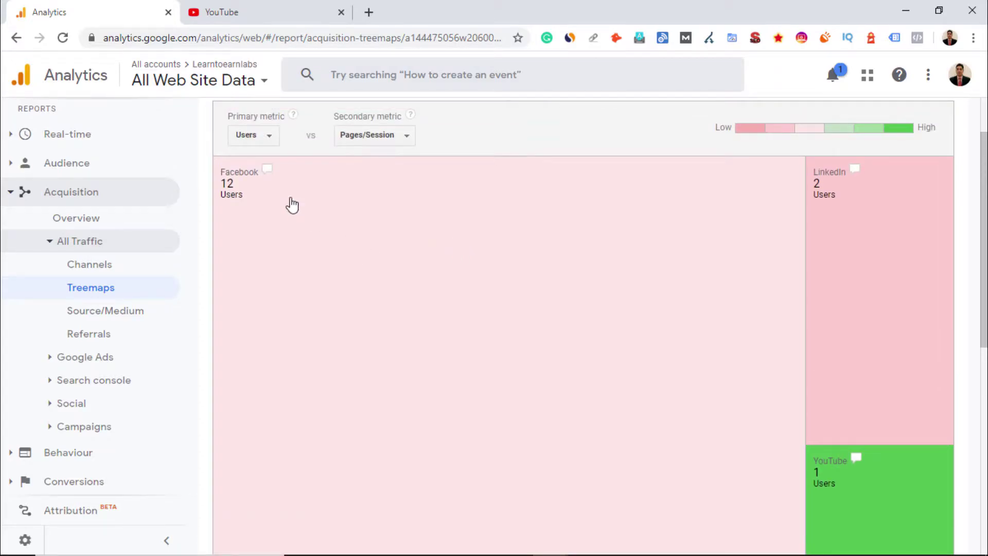
scroll(303, 226, "down", 8)
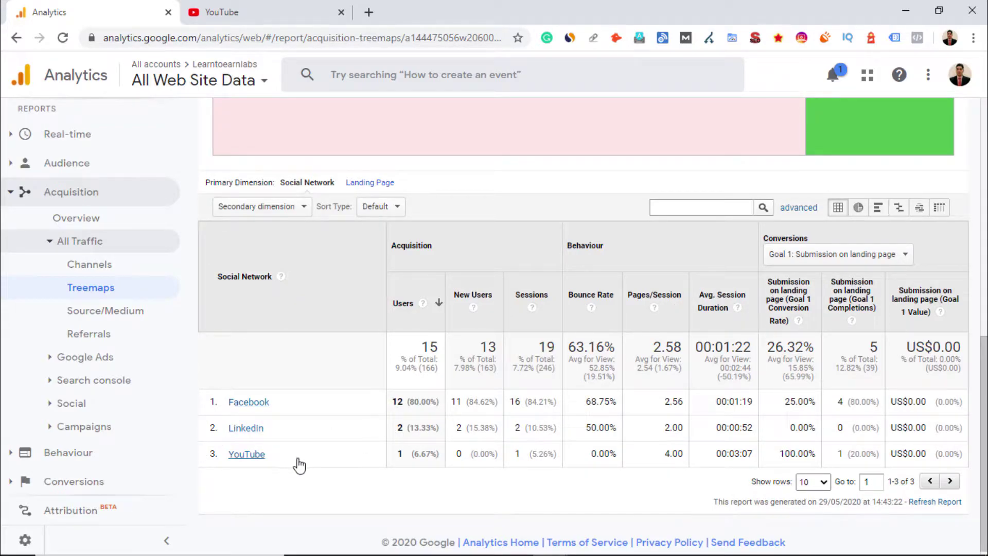
Return the treemap from the Social channel to all channels and examine the default channel grouping table
scroll(360, 327, "up", 10)
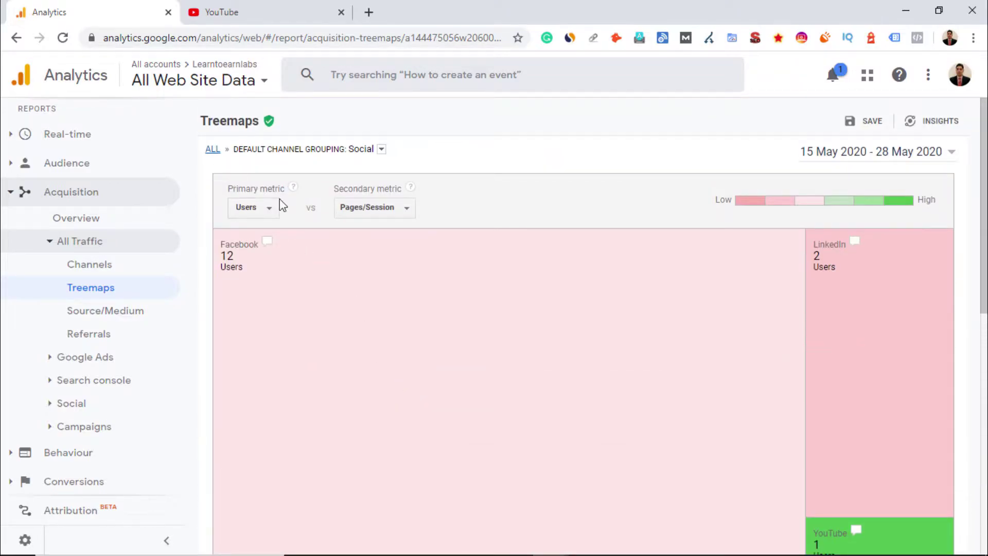
left_click(212, 150)
scroll(446, 379, "down", 8)
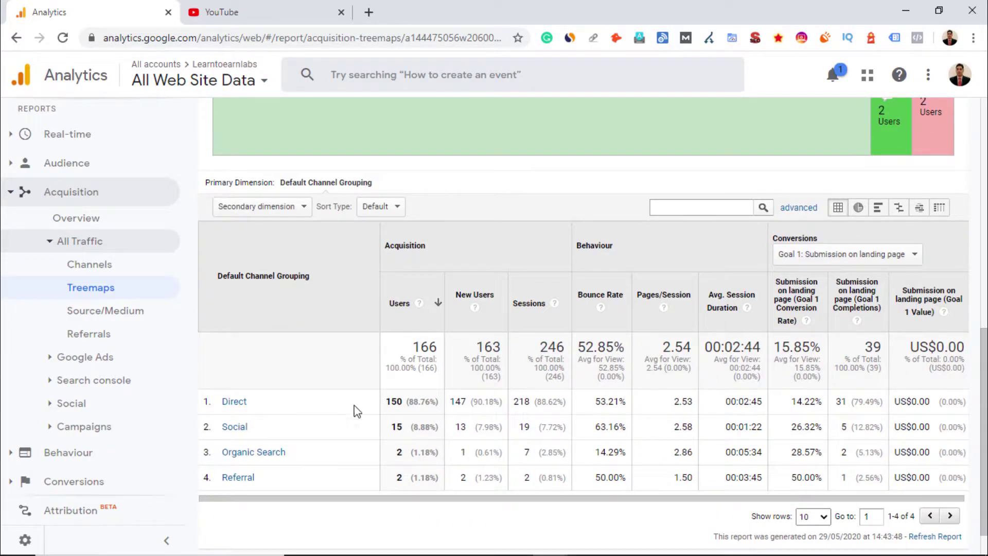
Open the Source/Medium report under All Traffic and examine its daily users chart and the acquisition, behaviour and conversion figures per source
left_click(103, 312)
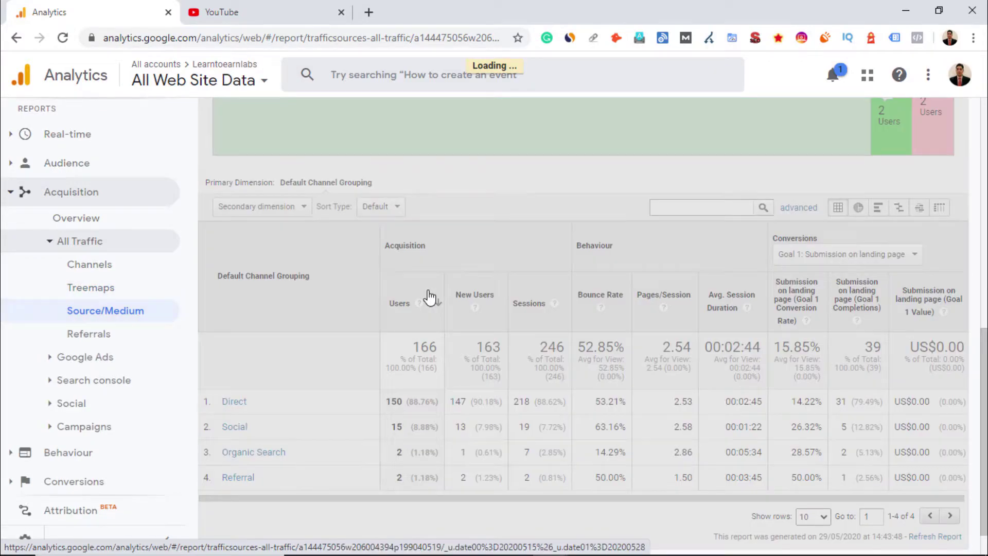
scroll(319, 342, "down", 2)
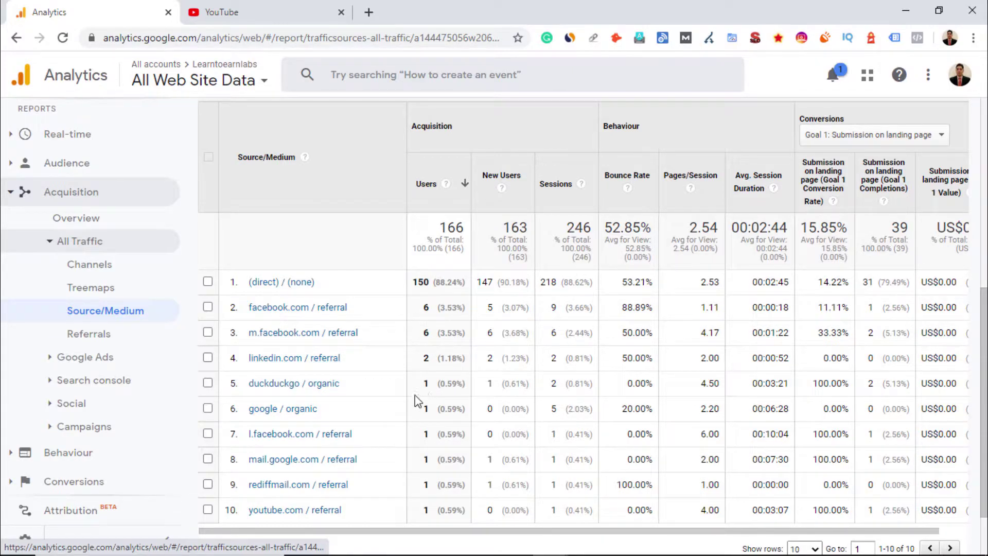
scroll(460, 408, "up", 7)
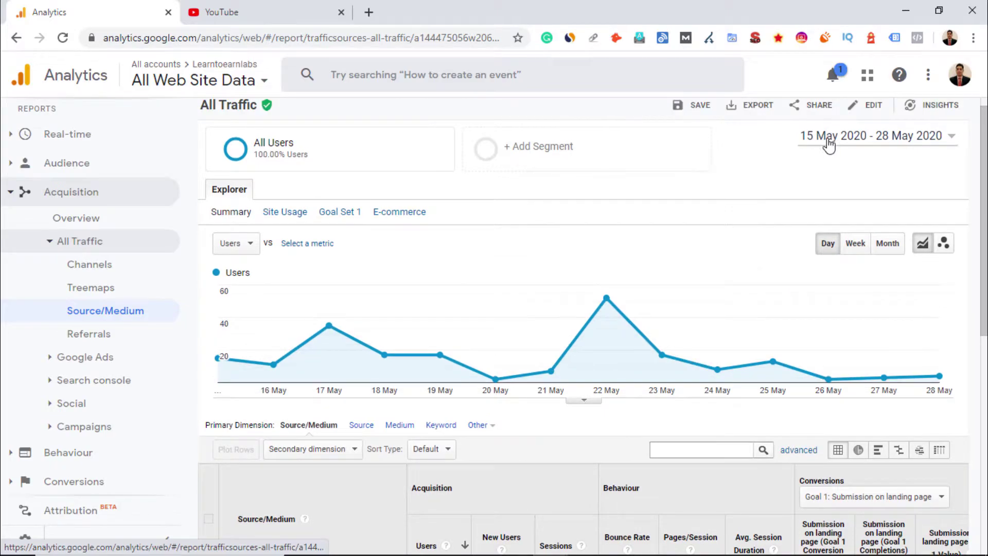
scroll(762, 360, "down", 4)
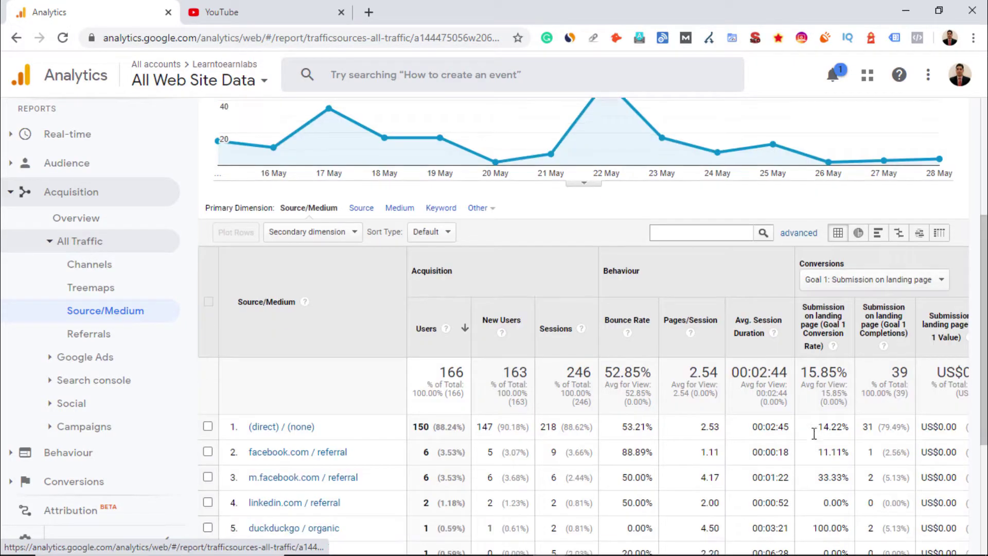
scroll(741, 413, "down", 1)
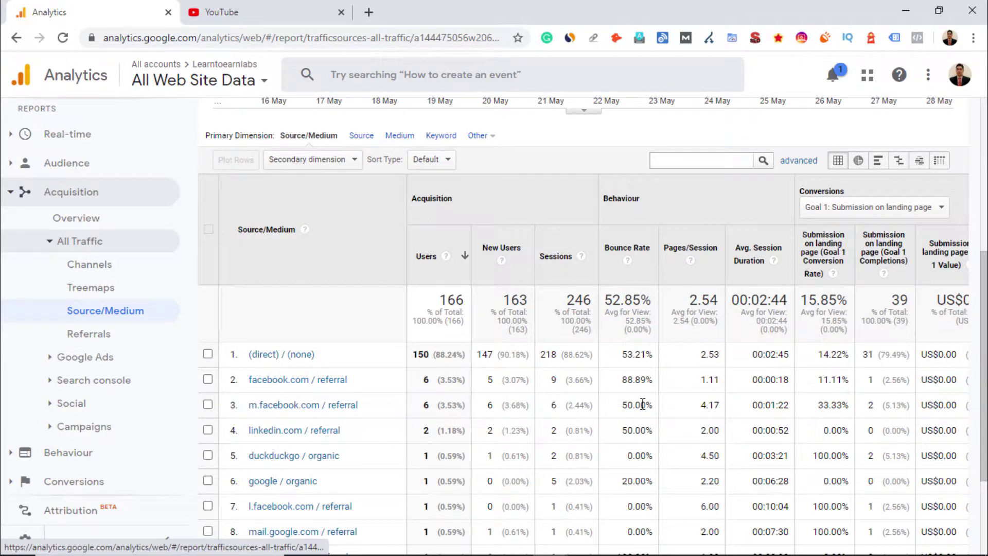
scroll(481, 394, "down", 1)
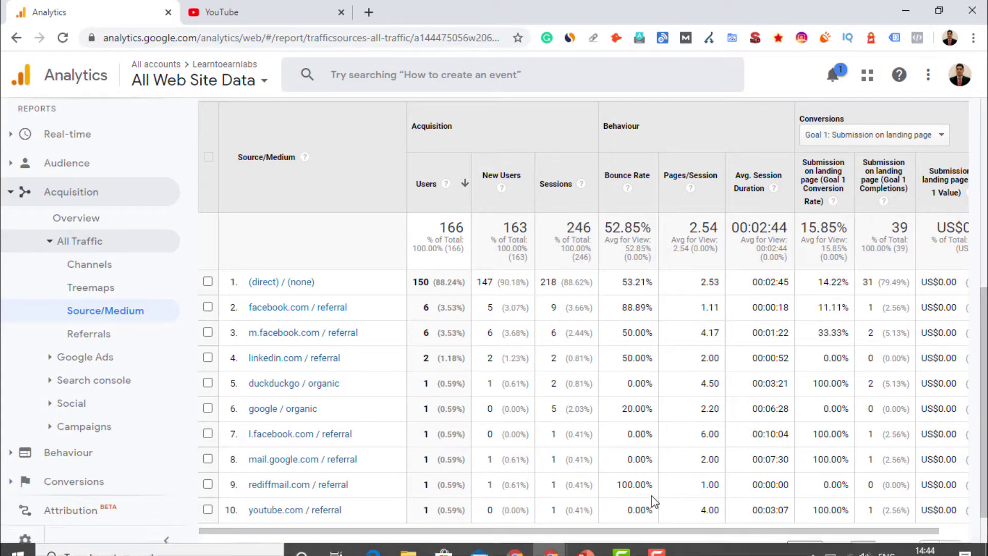
left_click_drag(649, 531, 709, 532)
Open the Referrals report under All Traffic and examine its referring sources table and daily users chart
left_click(88, 334)
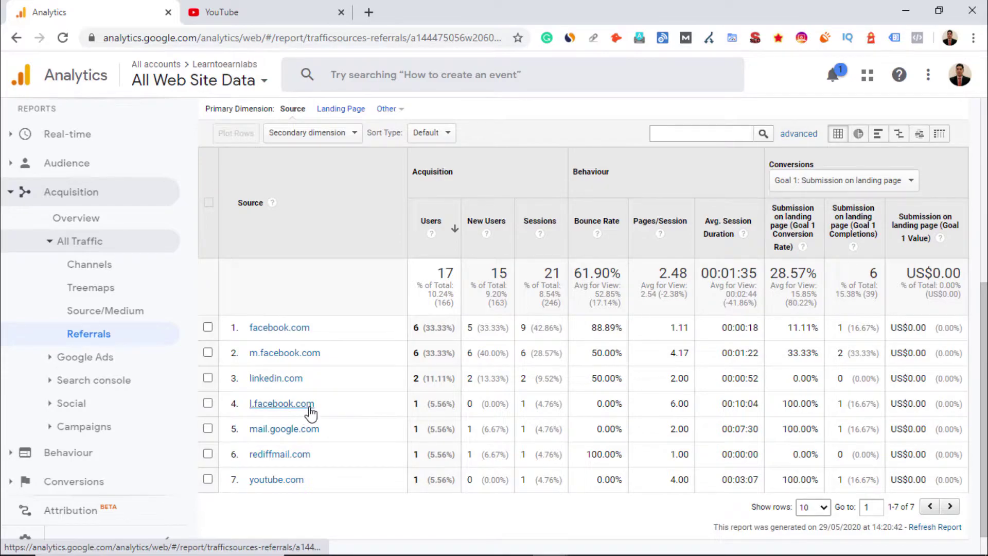
scroll(381, 404, "up", 4)
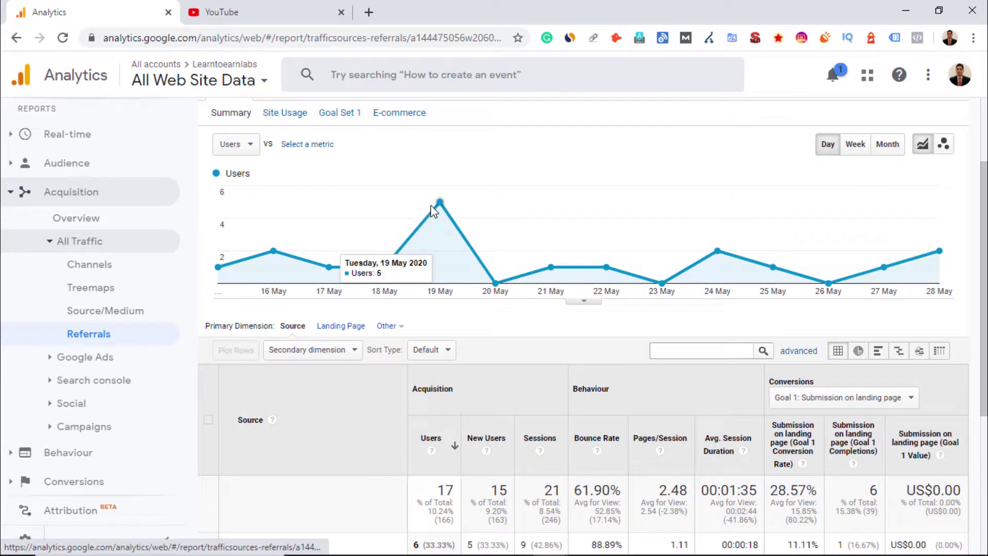
scroll(291, 311, "down", 3)
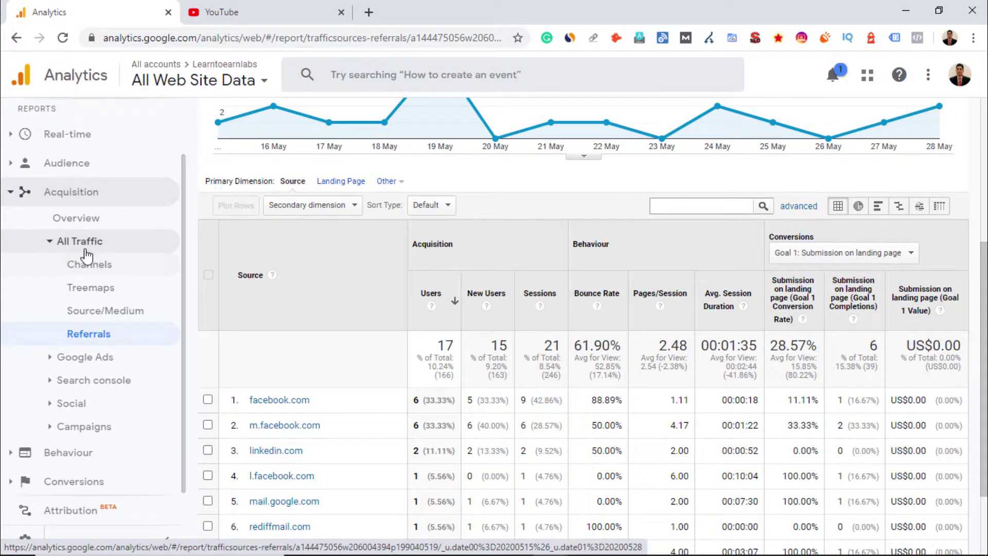
Open the Campaigns report under Google Ads, examine its clicks and cost table, and look through the other Google Ads reports listed
left_click(51, 243)
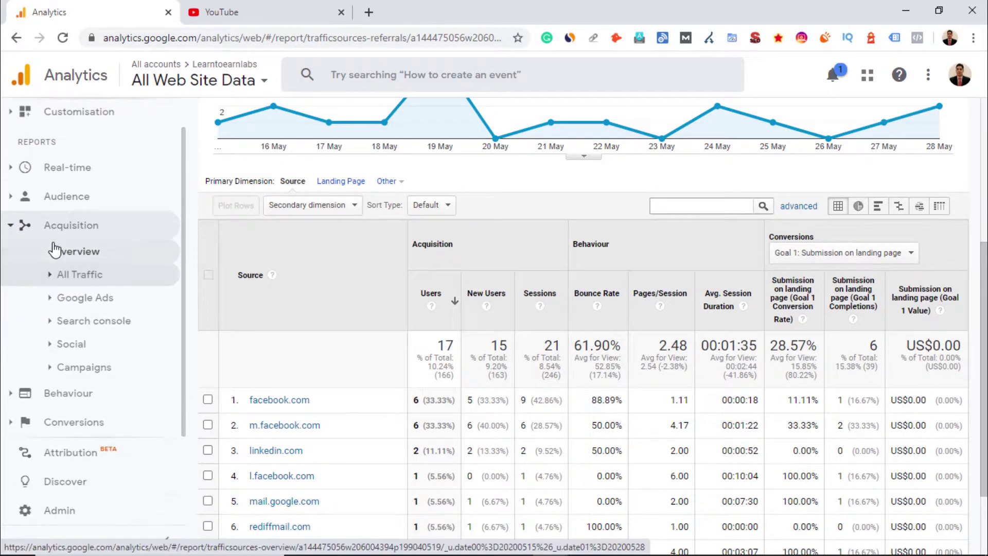
left_click(56, 304)
scroll(289, 309, "down", 2)
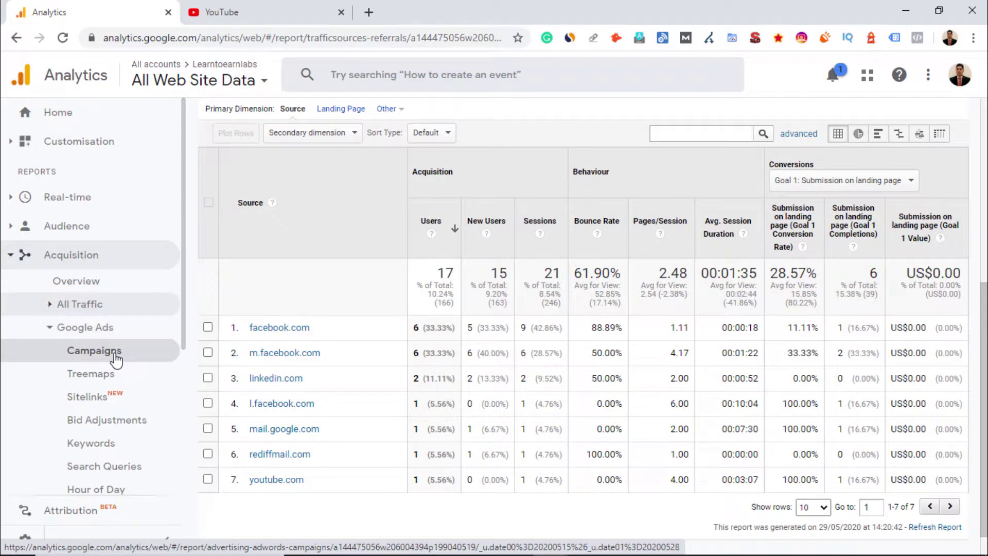
left_click(116, 359)
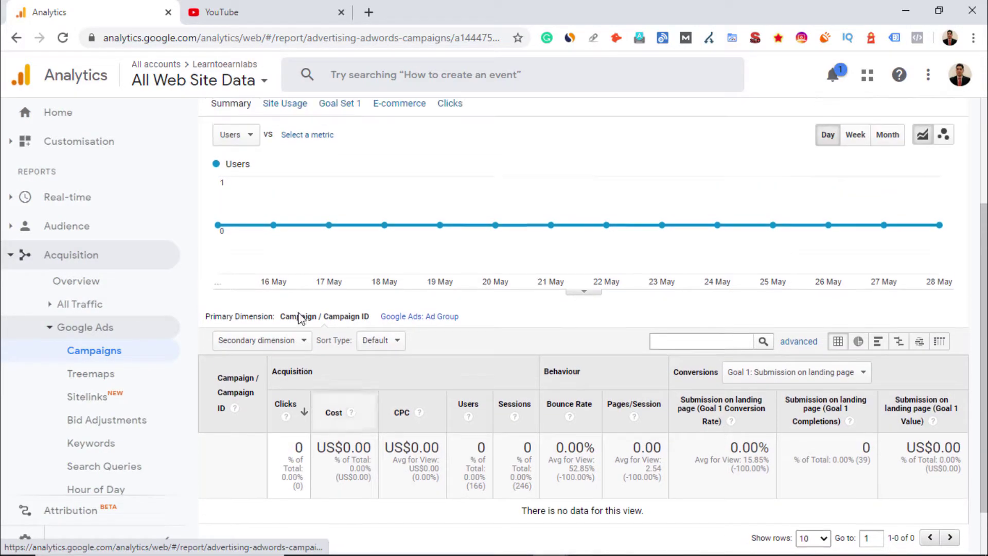
scroll(273, 465, "down", 2)
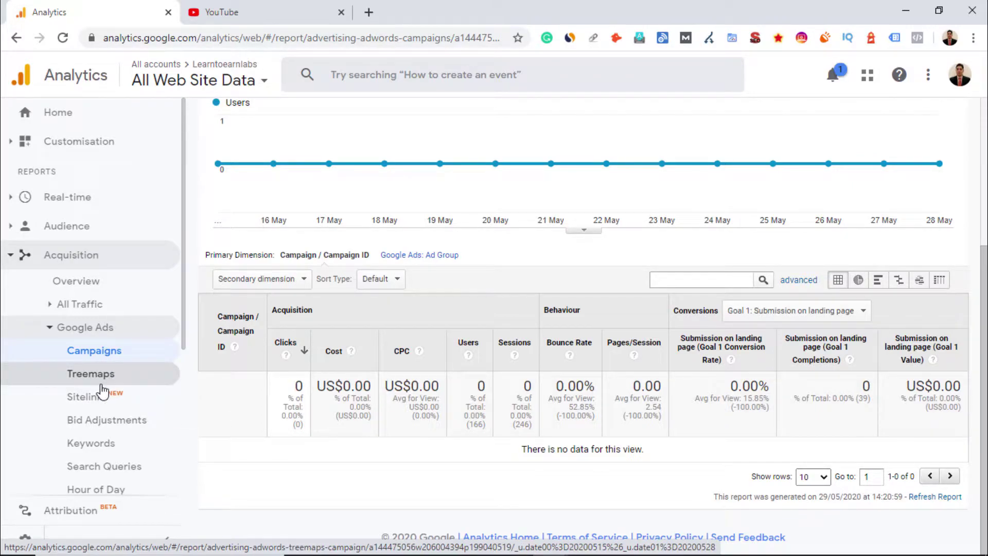
scroll(97, 381, "down", 1)
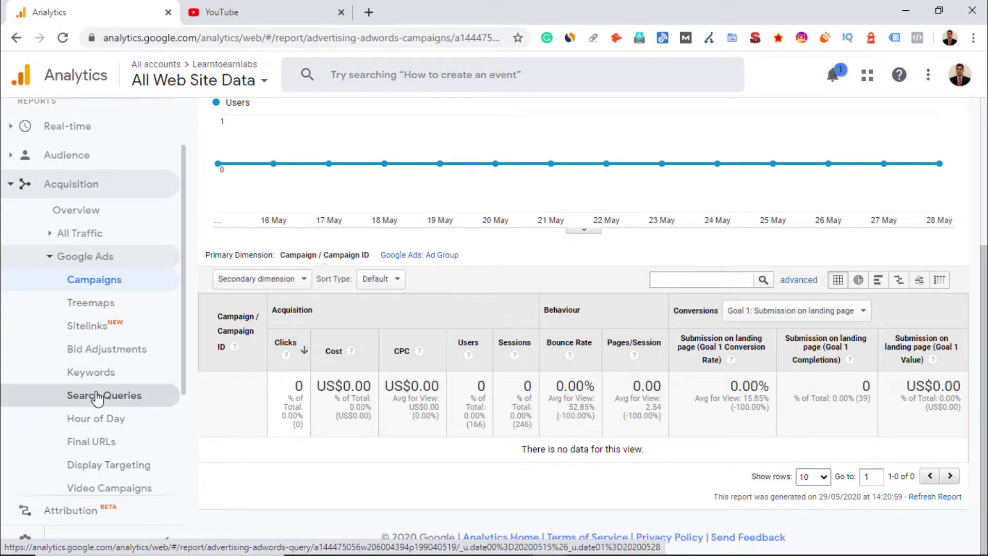
scroll(97, 398, "down", 1)
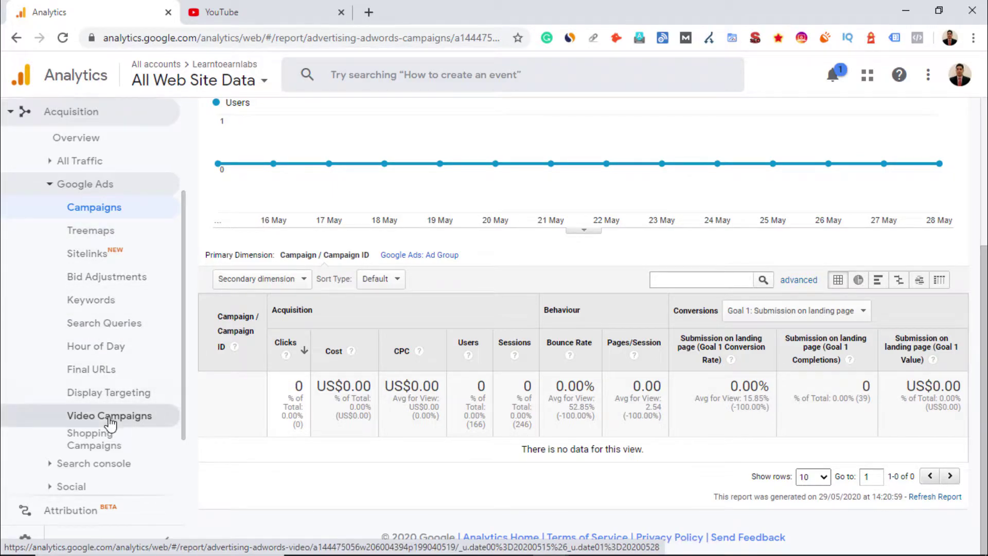
Open the Landing Pages report under Search console and examine impressions, clicks, CTR and average position per page
left_click(52, 190)
left_click(50, 322)
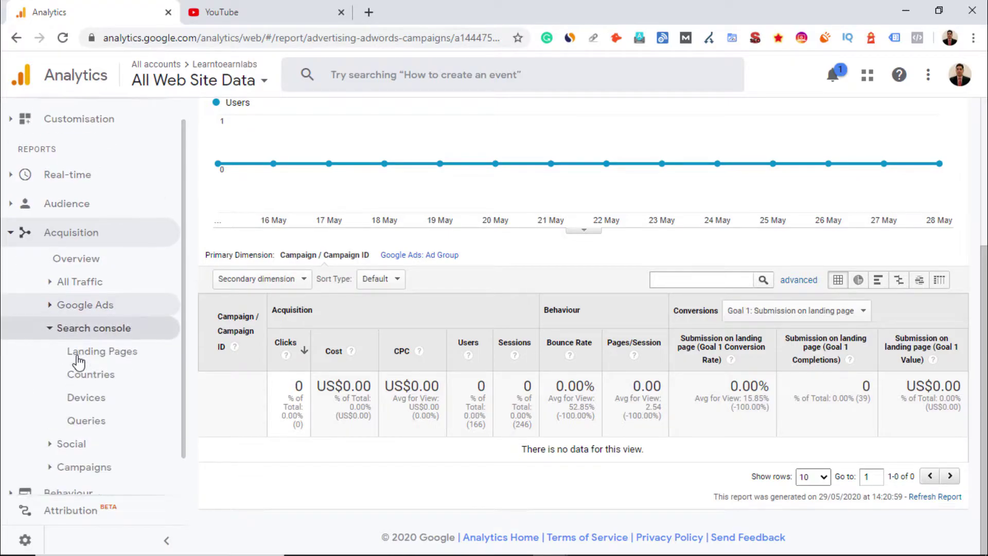
scroll(77, 363, "down", 1)
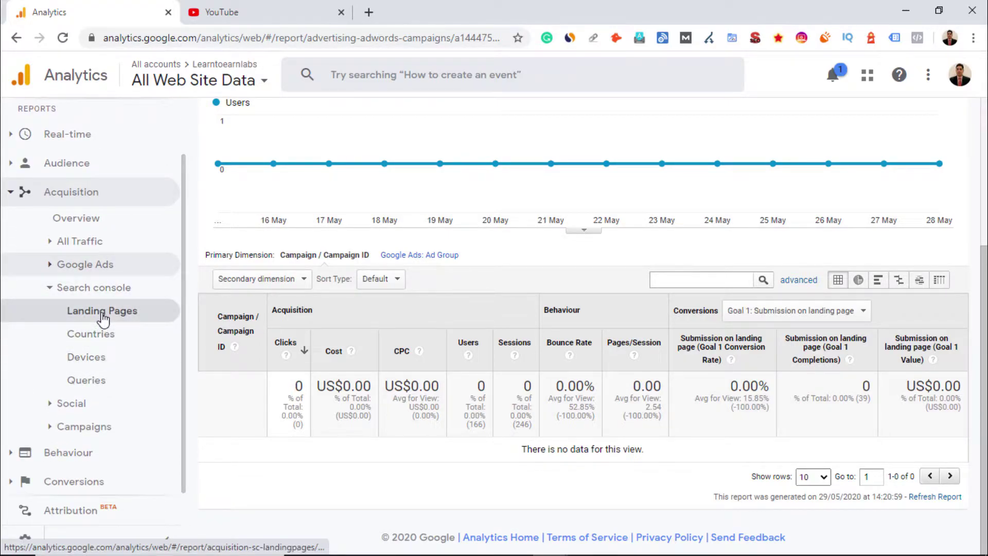
left_click(104, 320)
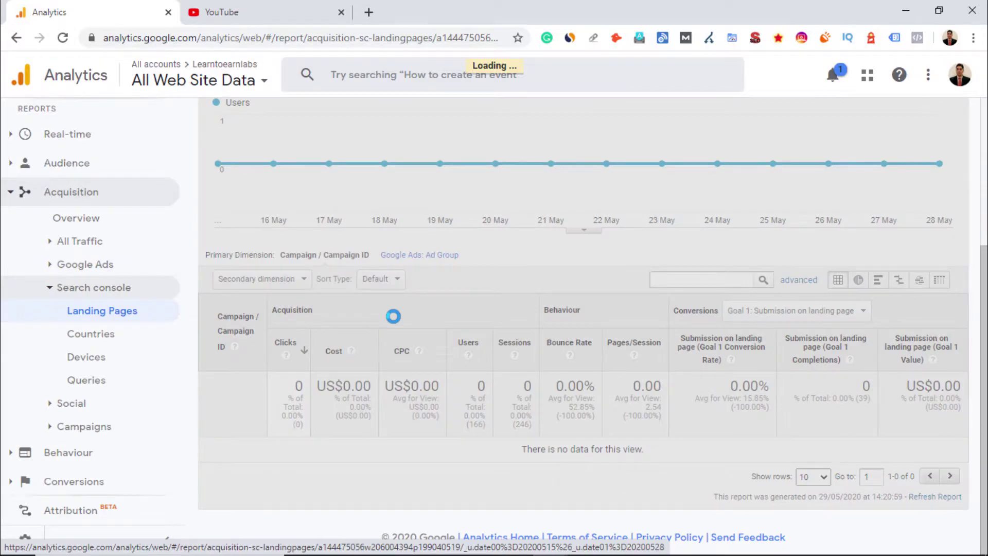
scroll(404, 369, "down", 3)
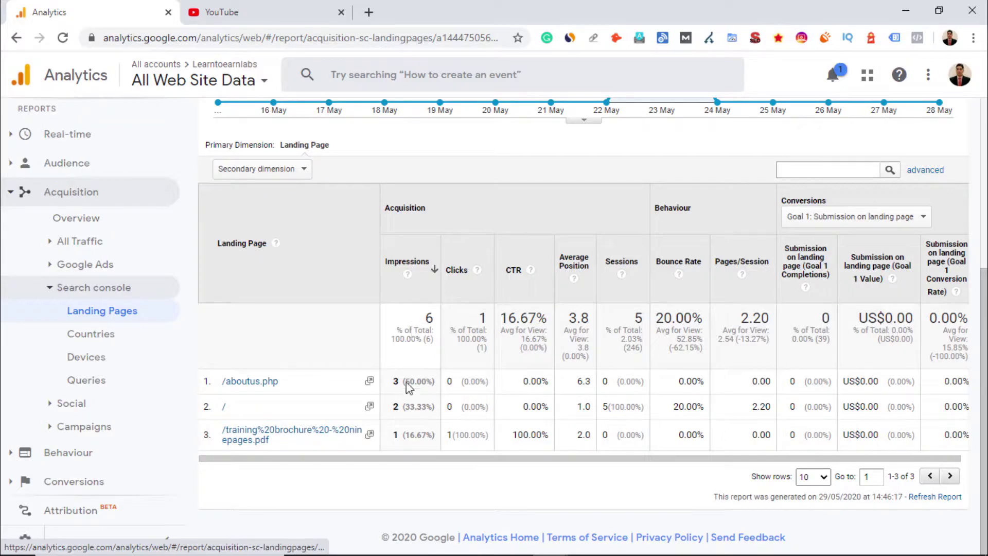
Open the Countries report under Search console and examine its chart and country table
left_click(132, 335)
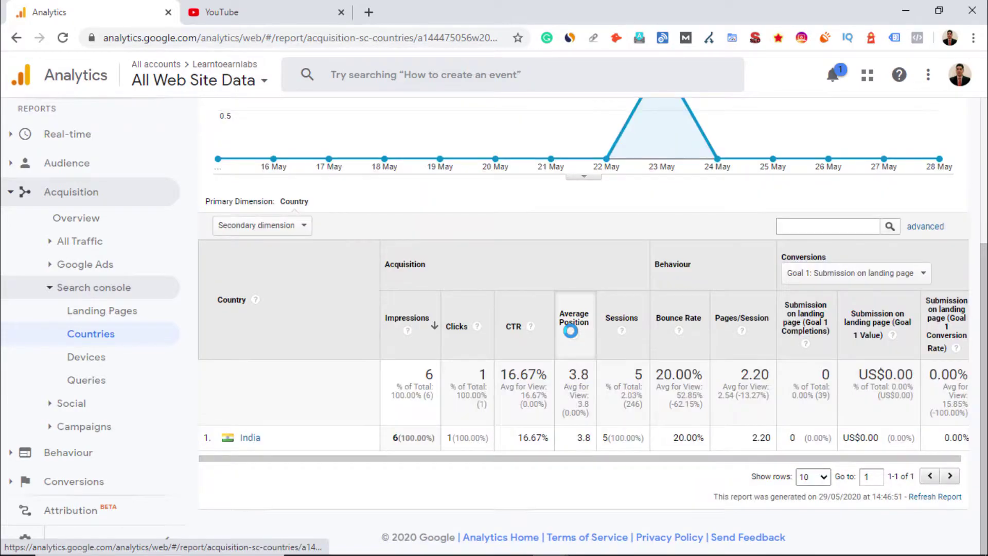
scroll(381, 323, "up", 2)
scroll(382, 338, "down", 2)
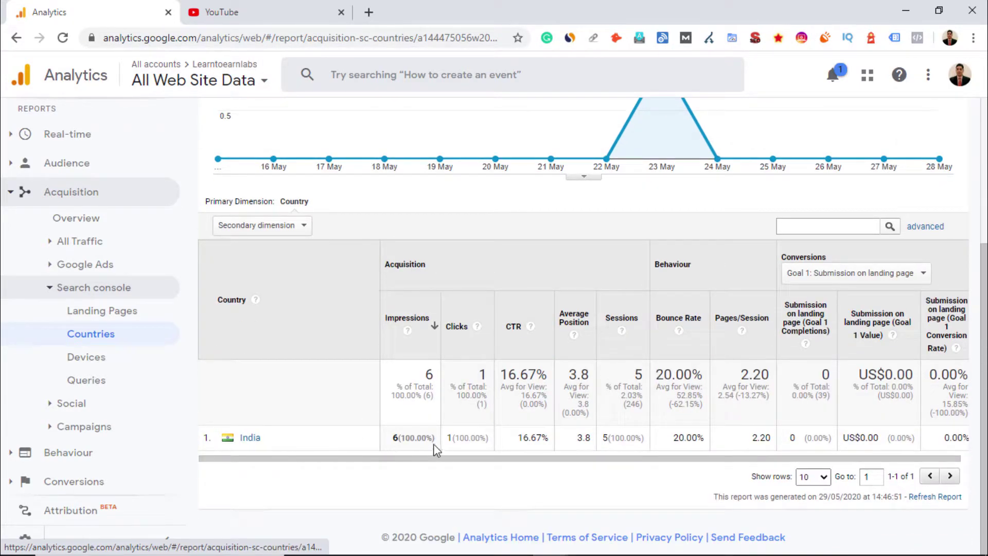
Open the Devices report under Search console to compare device categories, and view the Queries report
left_click(96, 357)
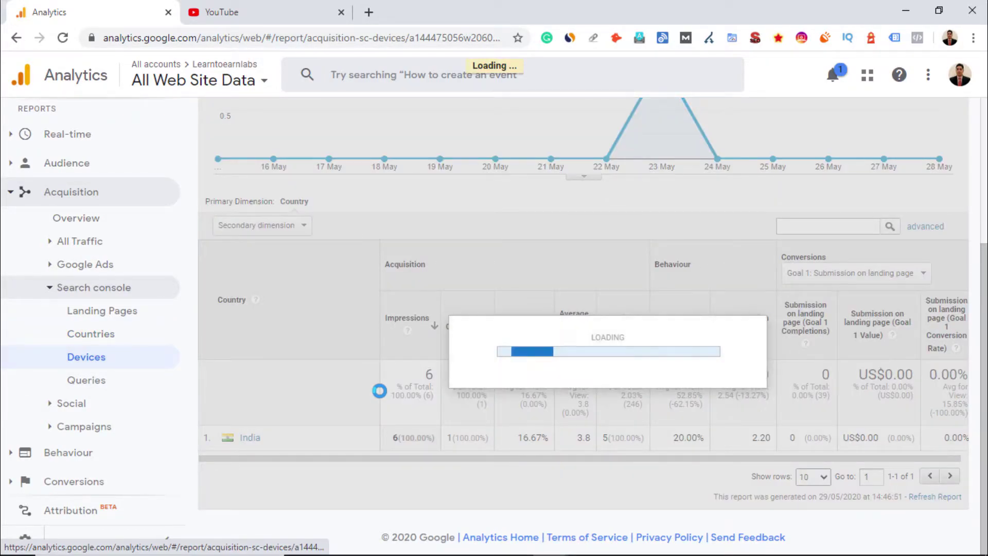
scroll(381, 399, "down", 1)
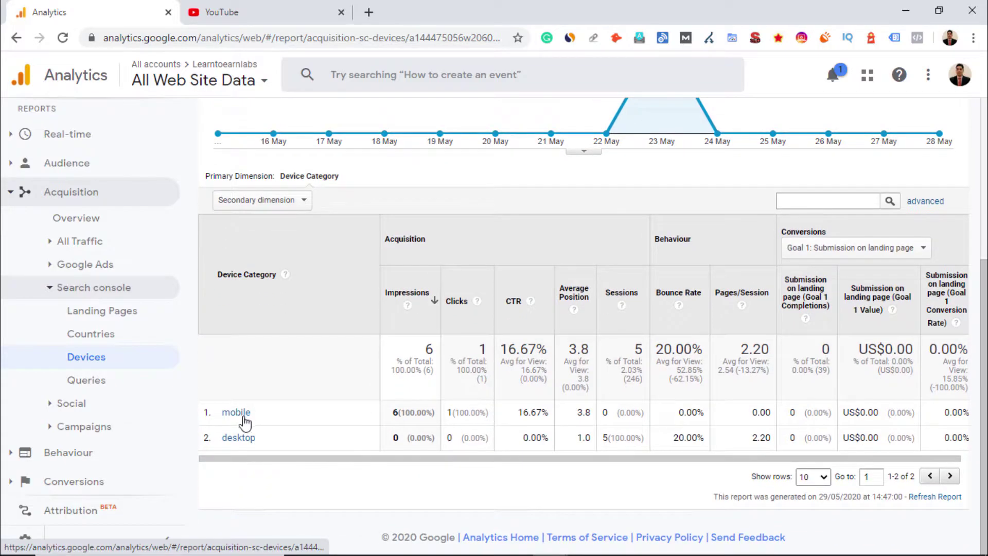
left_click(115, 382)
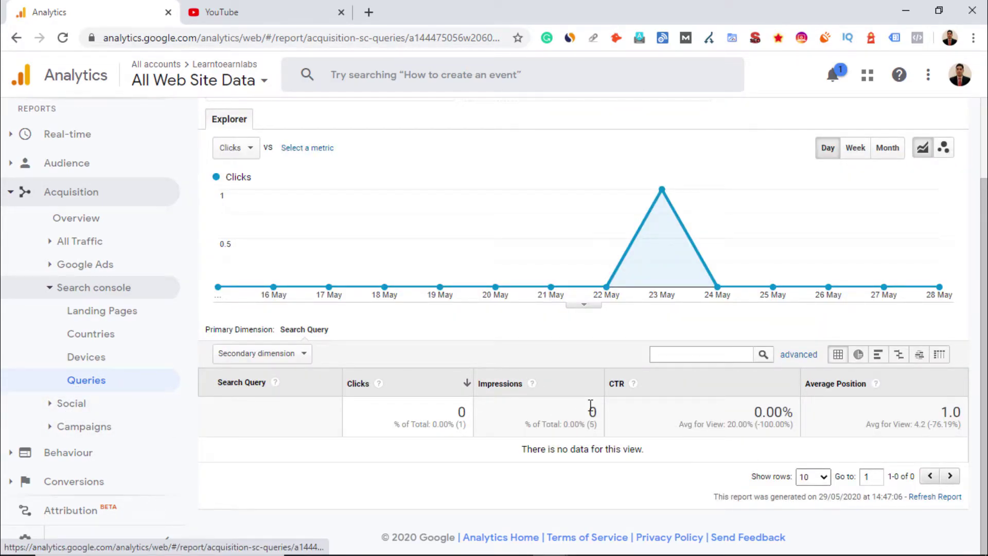
Search Google for "google search console" in a new browser tab and open the Google Search Console site
left_click(368, 12)
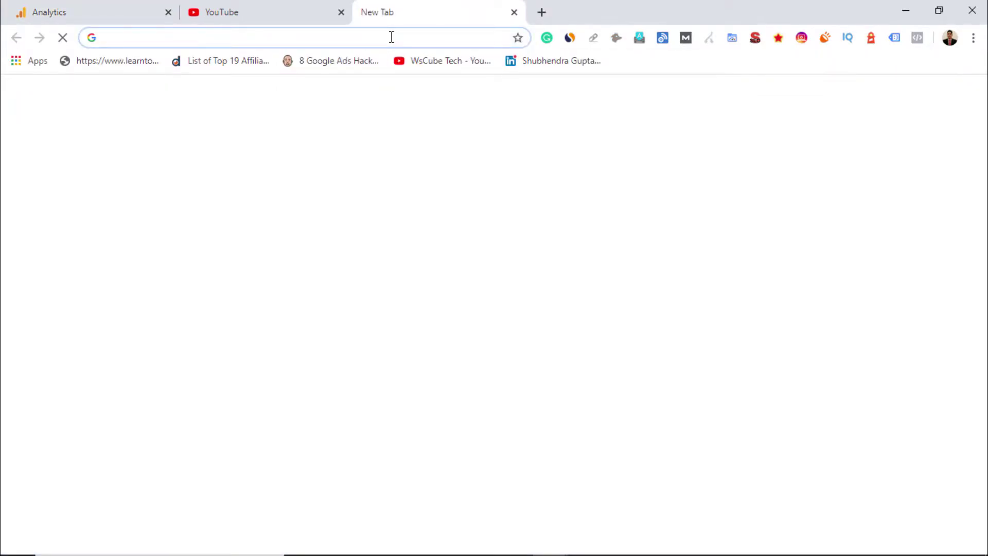
type("google ")
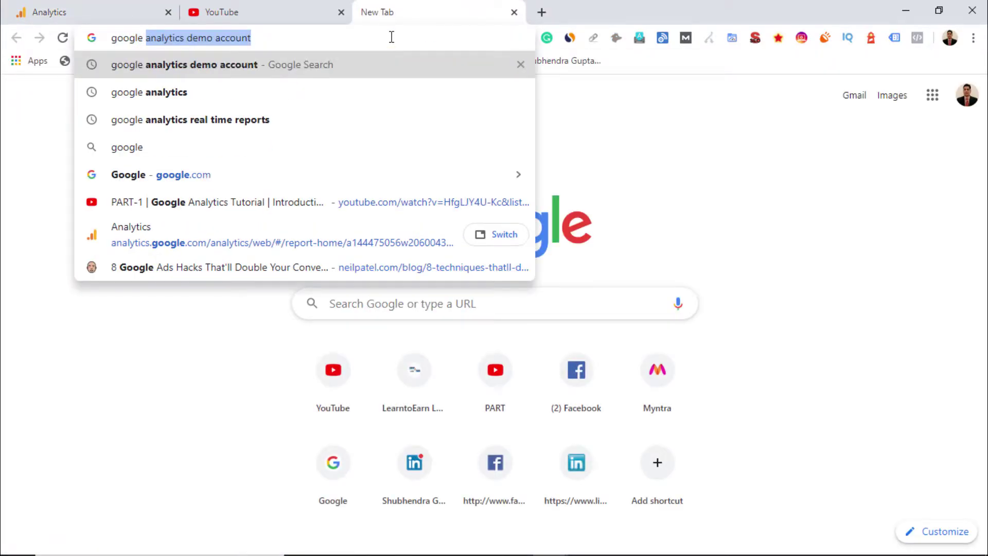
type("search")
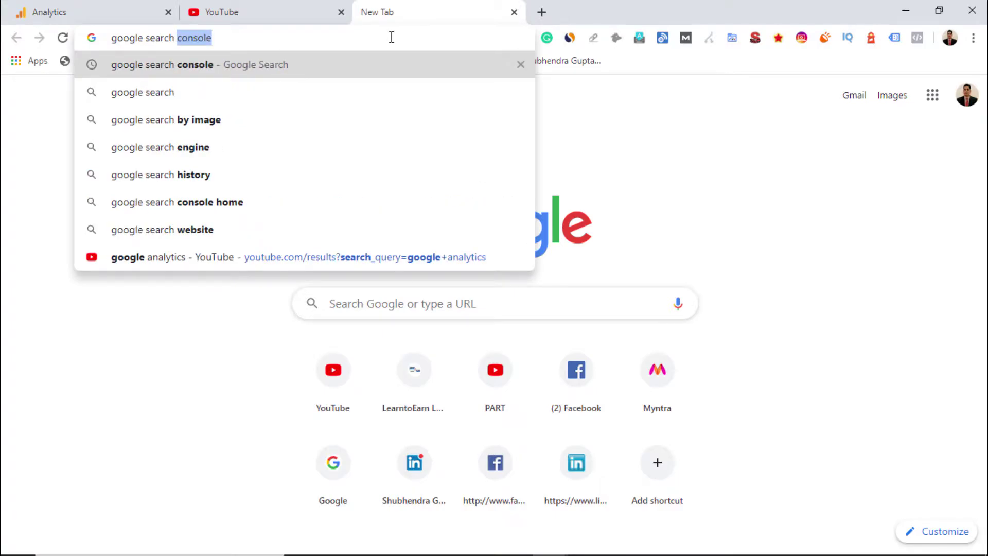
key("Right")
key("Return")
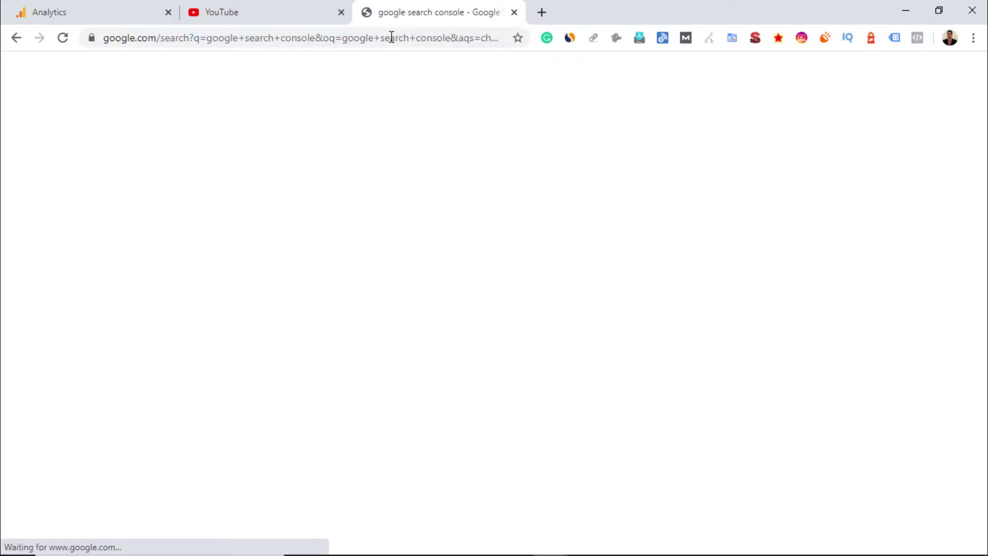
left_click(253, 334)
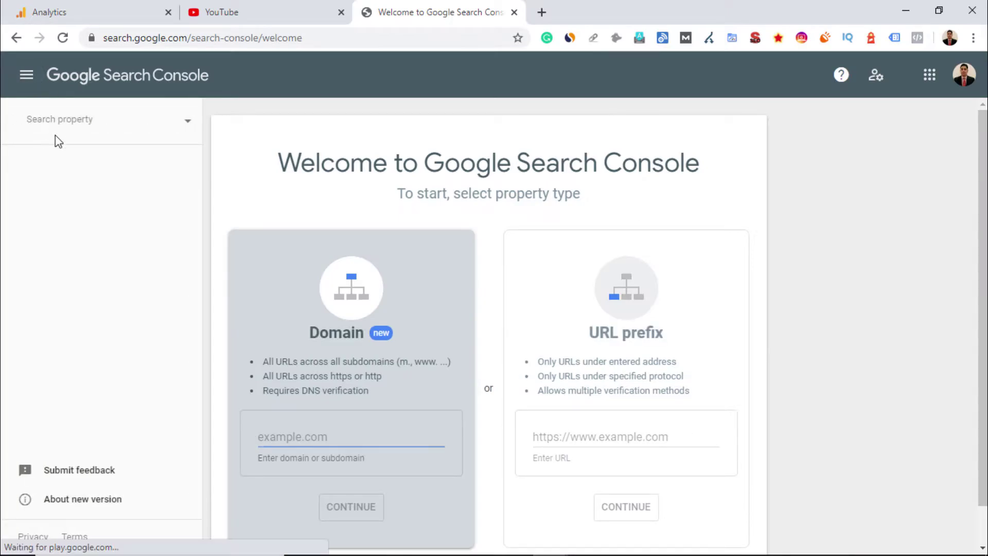
Select the learntoearnlabs.com domain property in Google Search Console and look through its Overview page
left_click(75, 126)
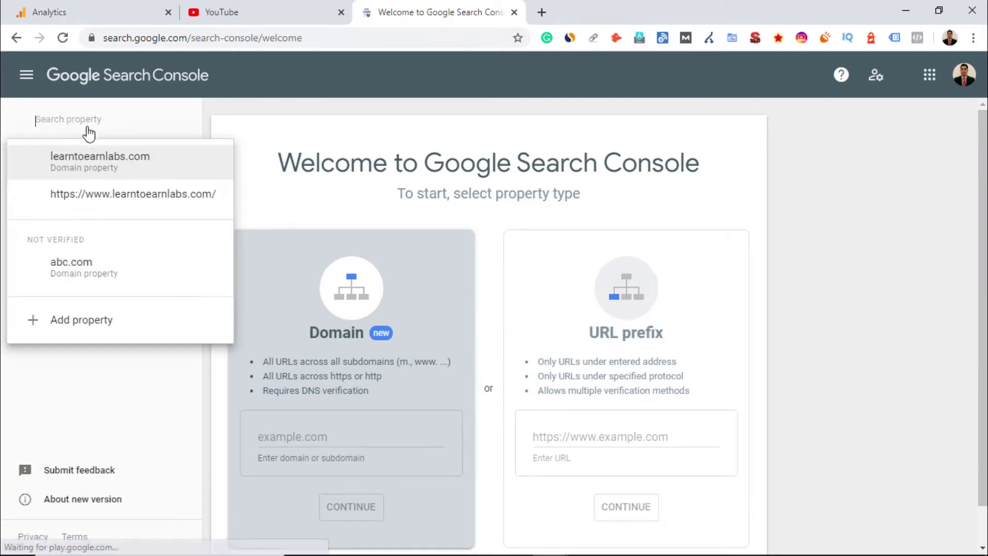
left_click(91, 164)
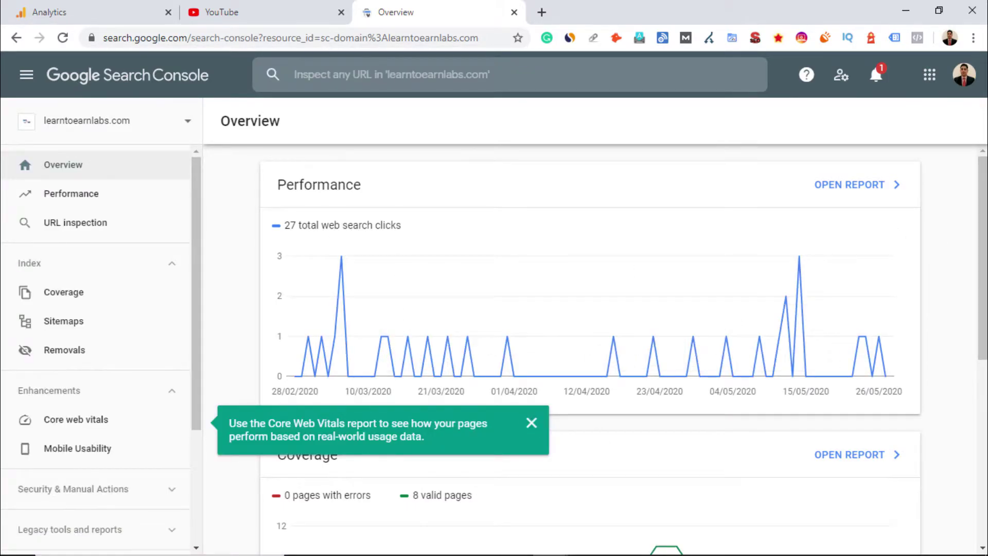
scroll(261, 256, "down", 5)
Open the Performance report for the property and examine its clicks and impressions chart and the list of search queries
left_click(72, 194)
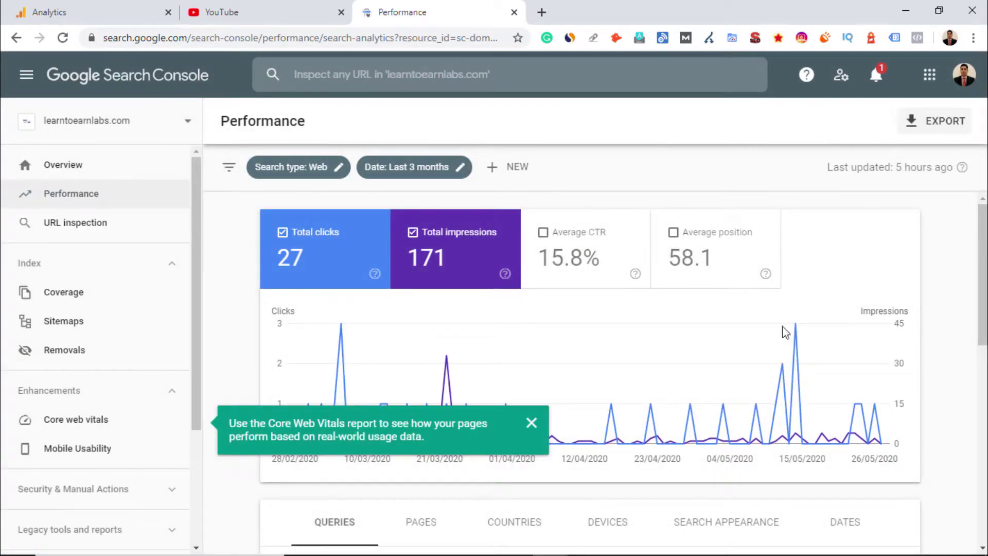
scroll(980, 308, "down", 6)
scroll(980, 308, "down", 3)
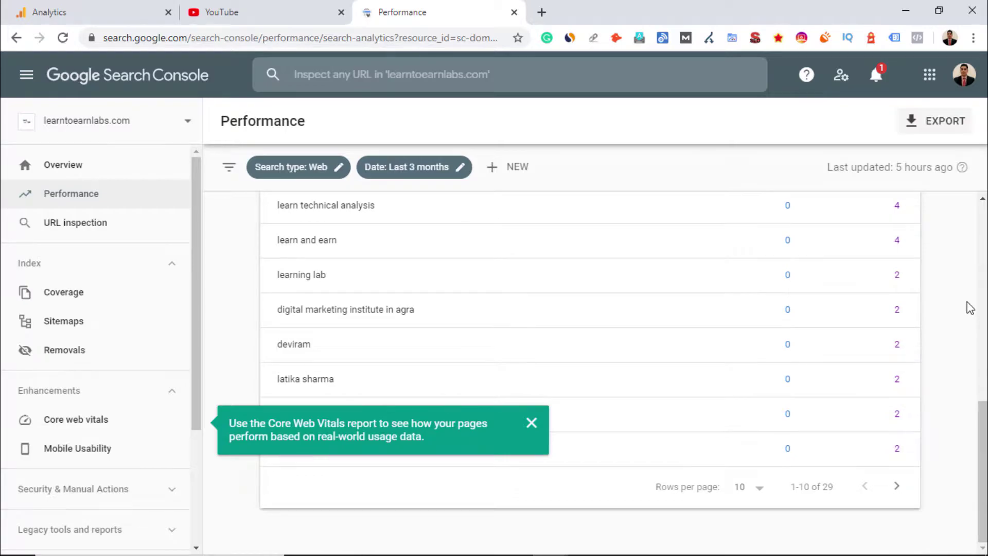
Dismiss the Core Web Vitals tip and read through the list of search queries in the Performance report
scroll(968, 309, "up", 1)
left_click(532, 423)
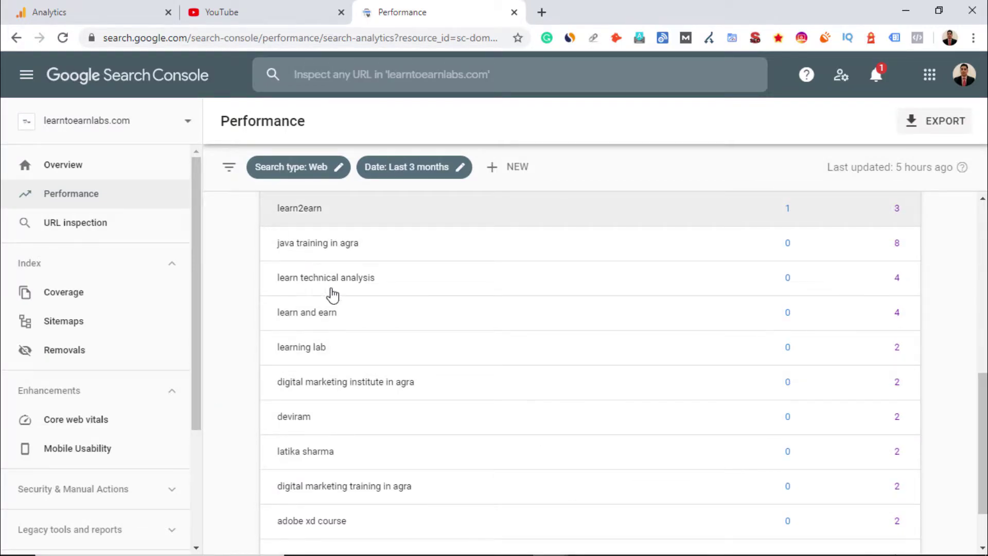
scroll(325, 309, "up", 3)
scroll(433, 361, "down", 3)
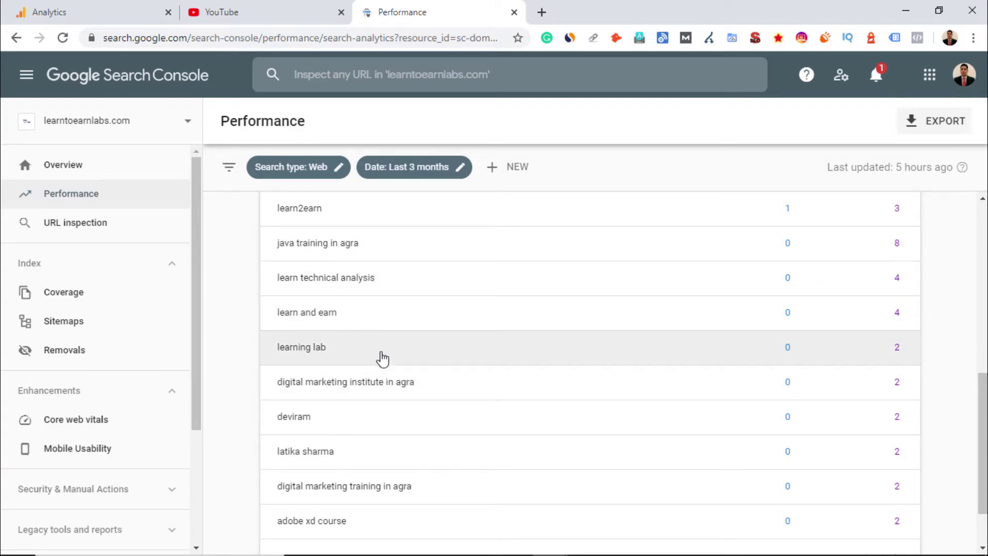
scroll(371, 365, "down", 2)
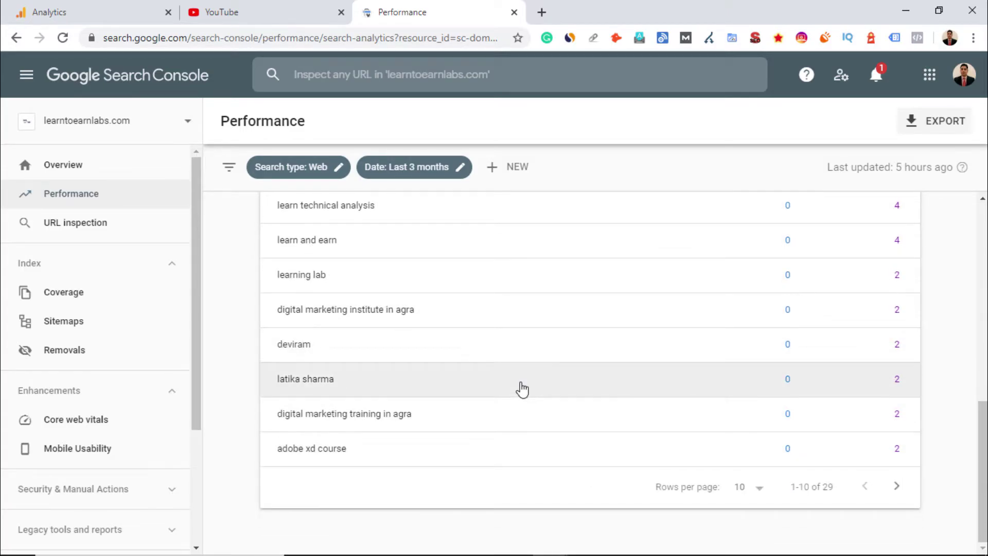
scroll(520, 388, "up", 2)
scroll(853, 213, "up", 2)
Compare the Search Console query list with the Queries report in Google Analytics, finishing in Google Analytics
left_click(106, 8)
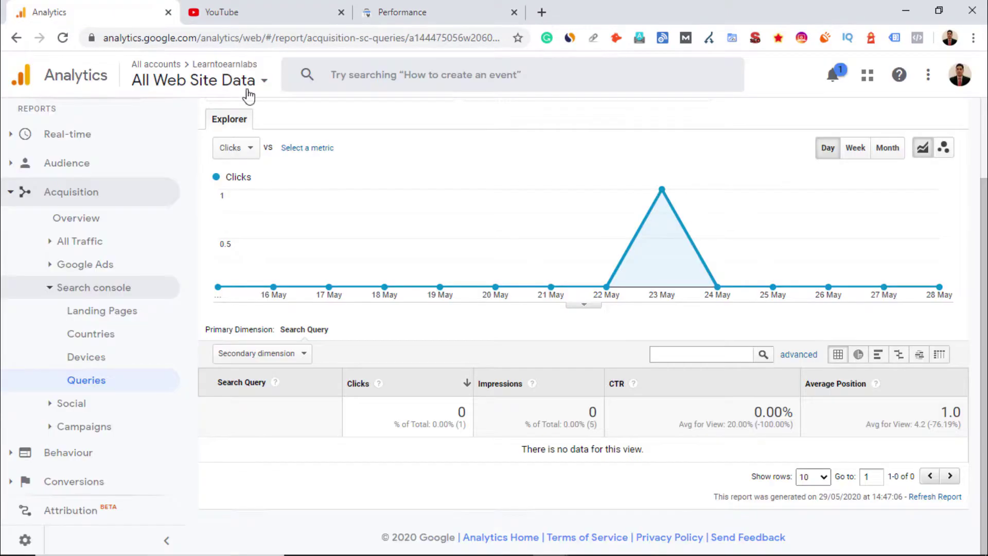
left_click(424, 15)
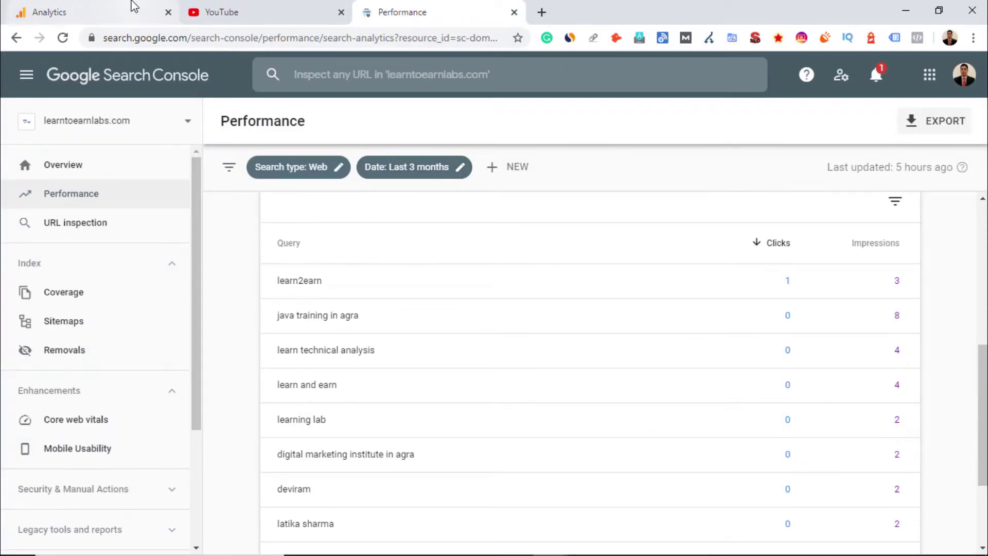
left_click(132, 7)
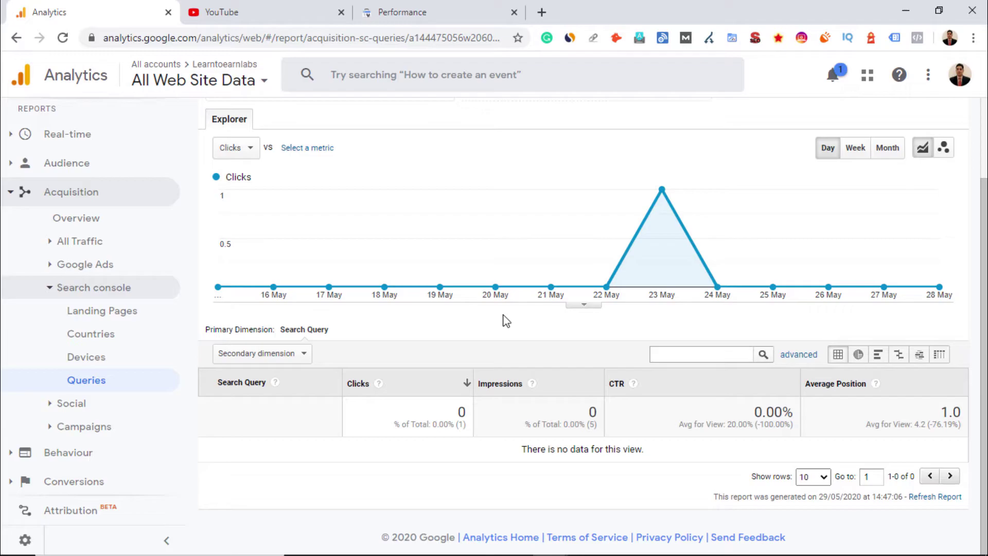
Open the Overview report under Social and examine the Social Value figures, the social network table and the Social Relationship explanation
left_click(51, 290)
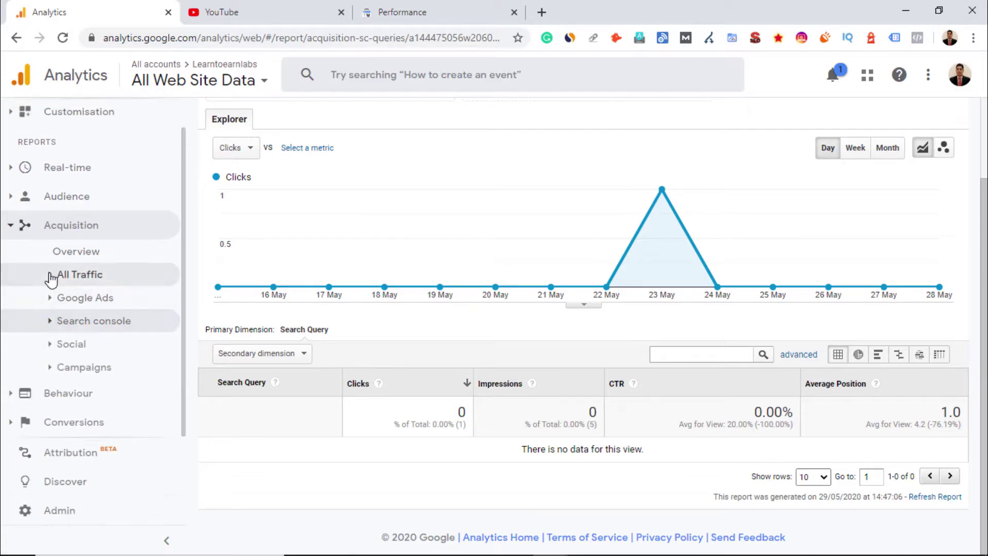
left_click(51, 346)
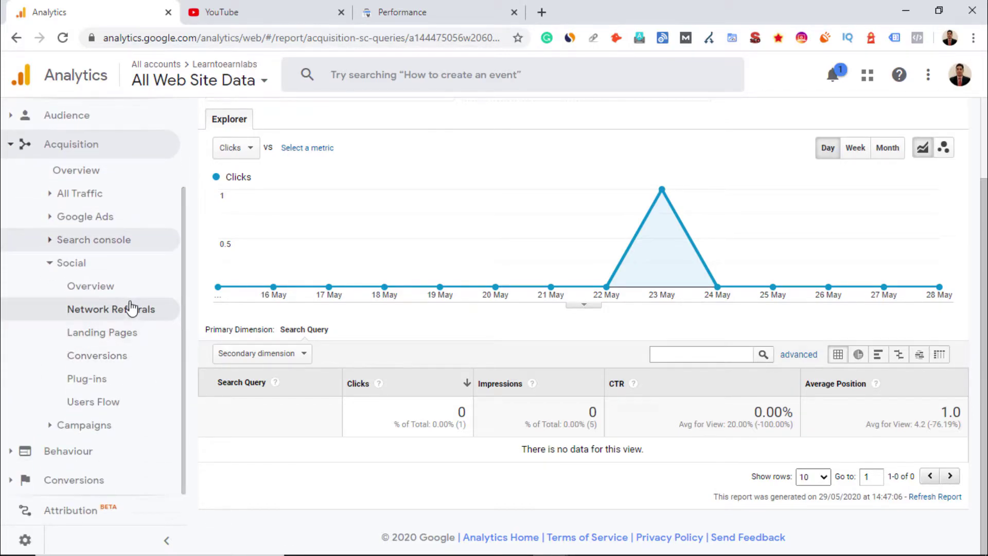
left_click(106, 295)
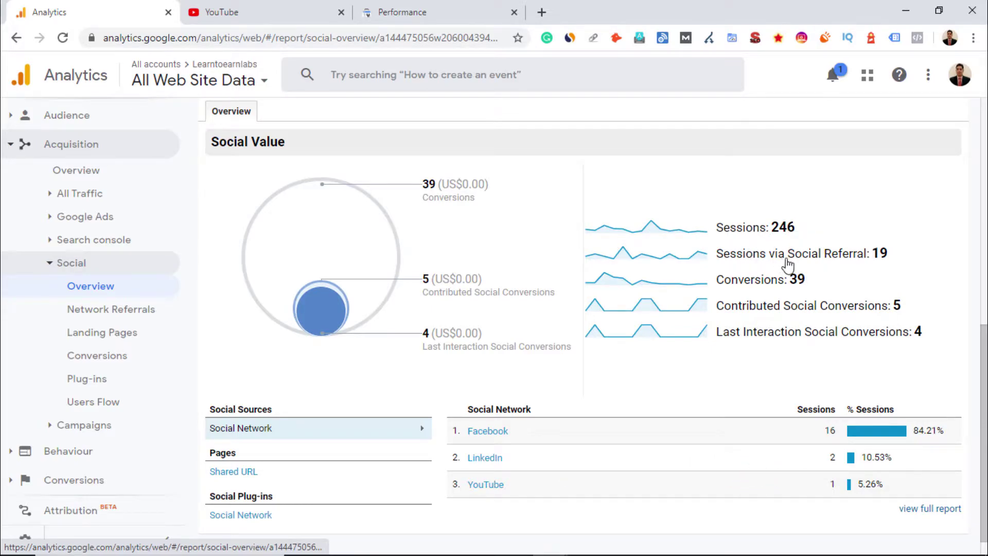
mouse_move(866, 263)
scroll(897, 268, "down", 1)
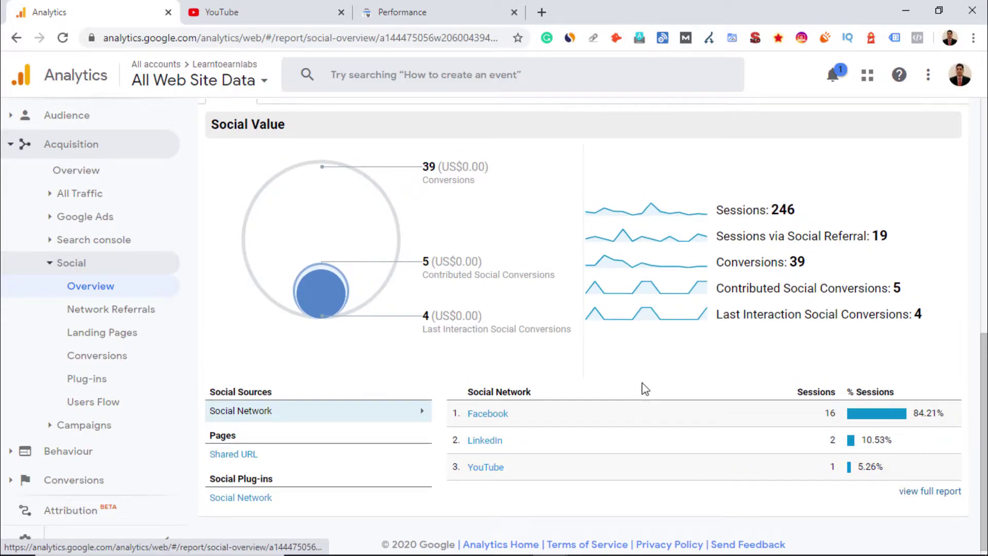
scroll(476, 342, "up", 7)
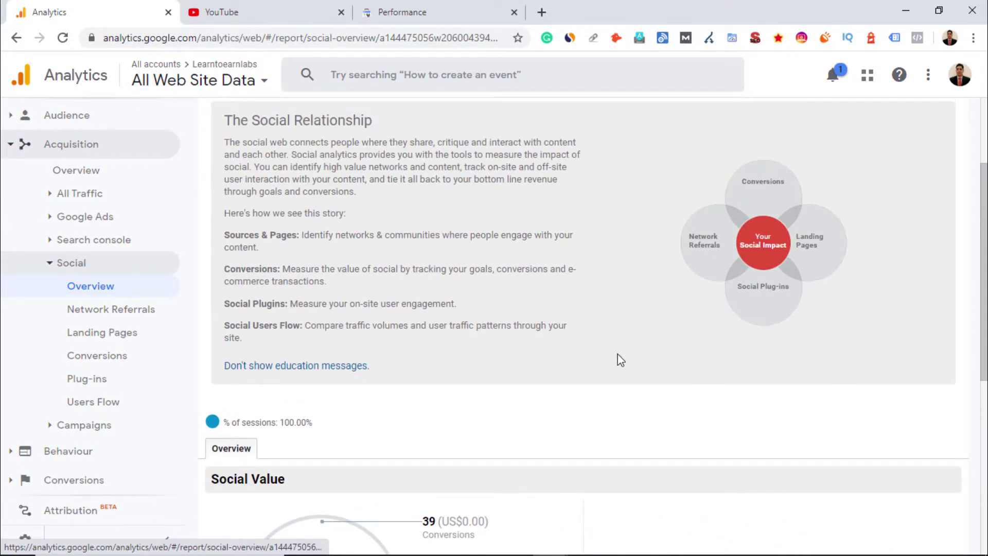
scroll(634, 371, "down", 4)
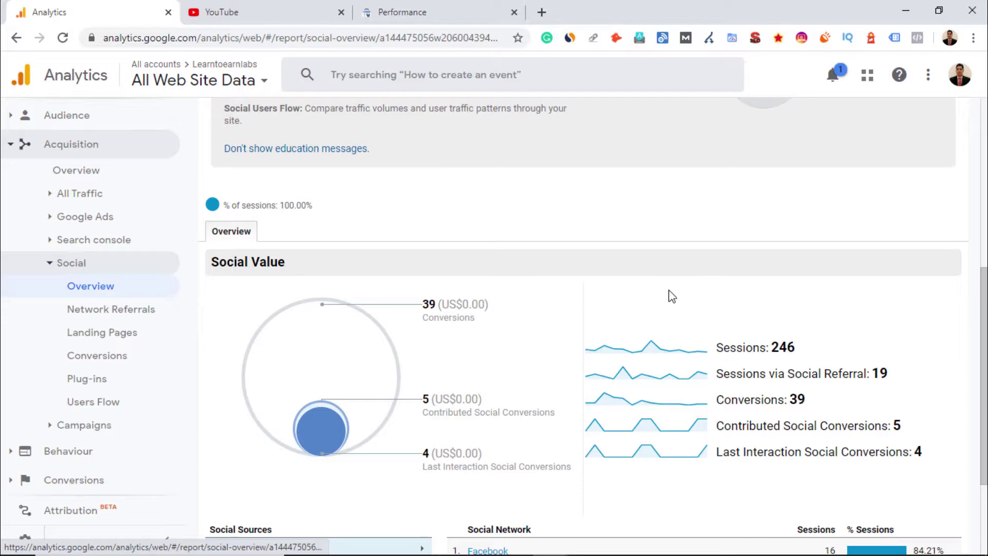
Open the Network Referrals report under Social to compare networks, and review the shared URLs in the Landing Pages report
left_click(126, 311)
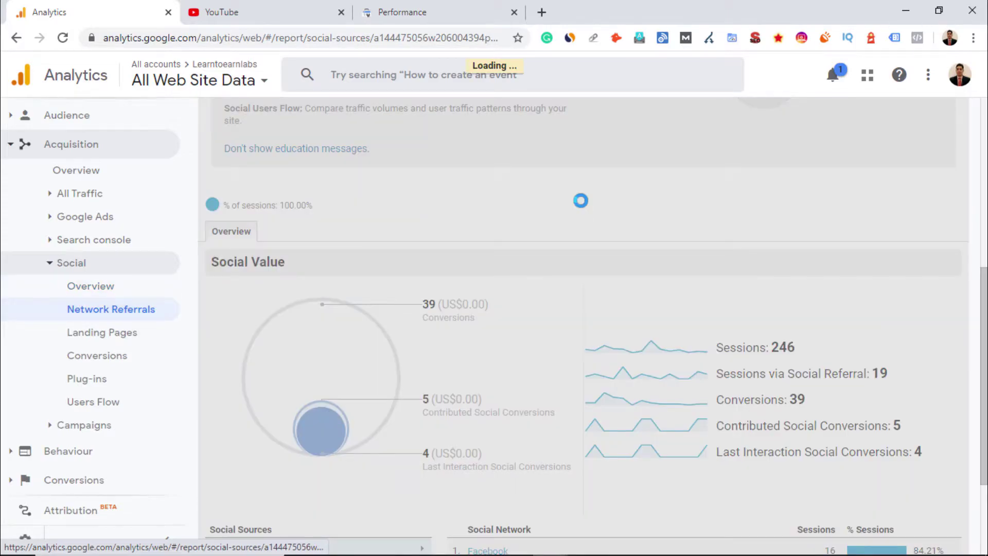
scroll(503, 331, "down", 3)
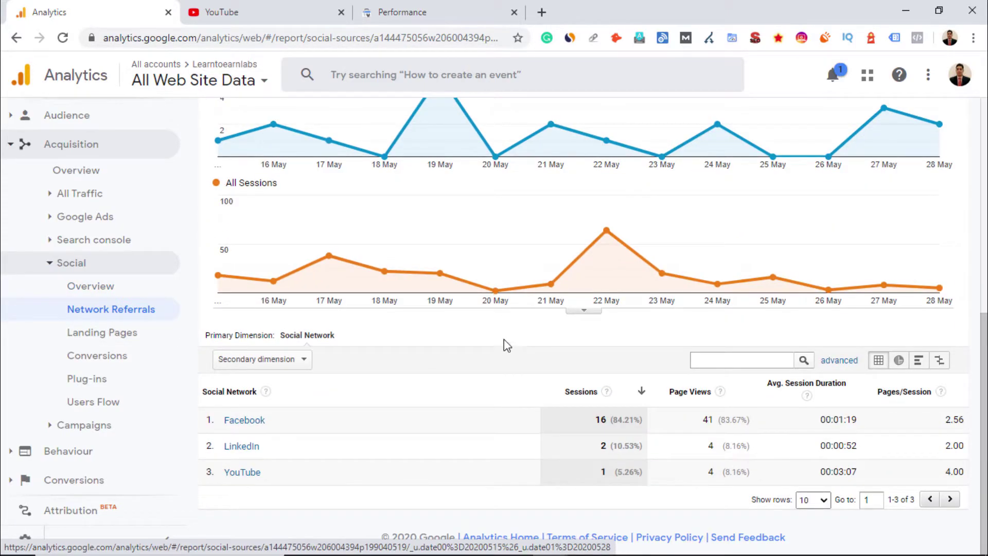
left_click(114, 337)
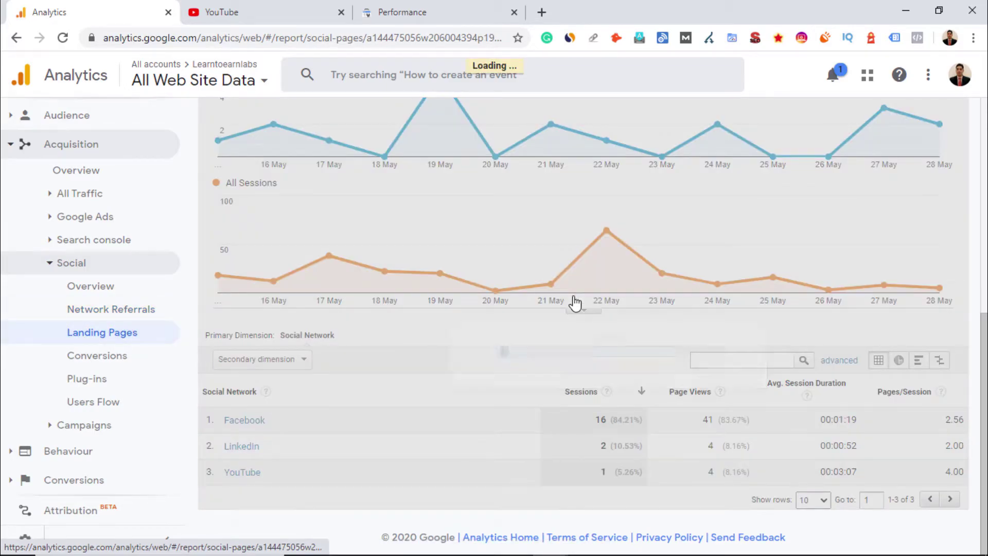
scroll(588, 375, "down", 4)
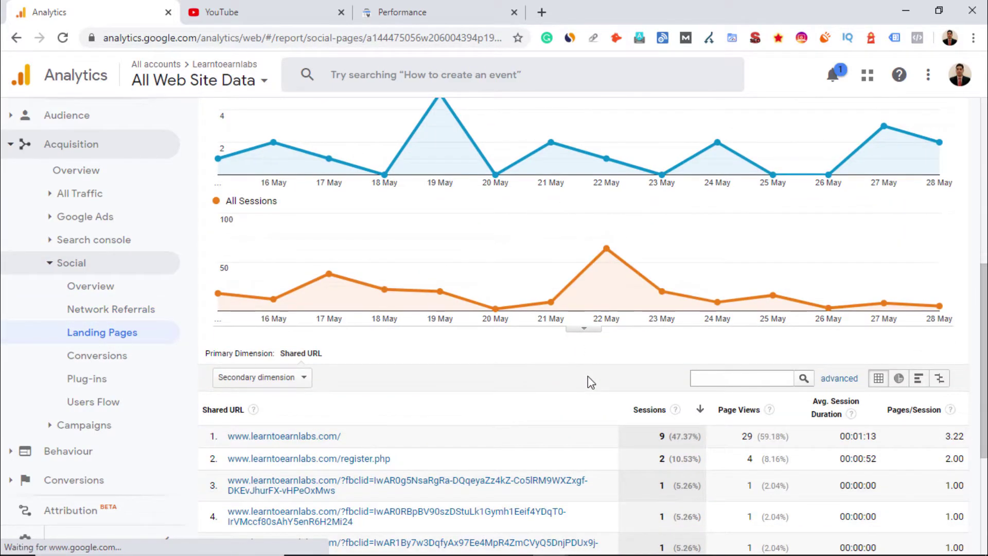
scroll(589, 377, "down", 4)
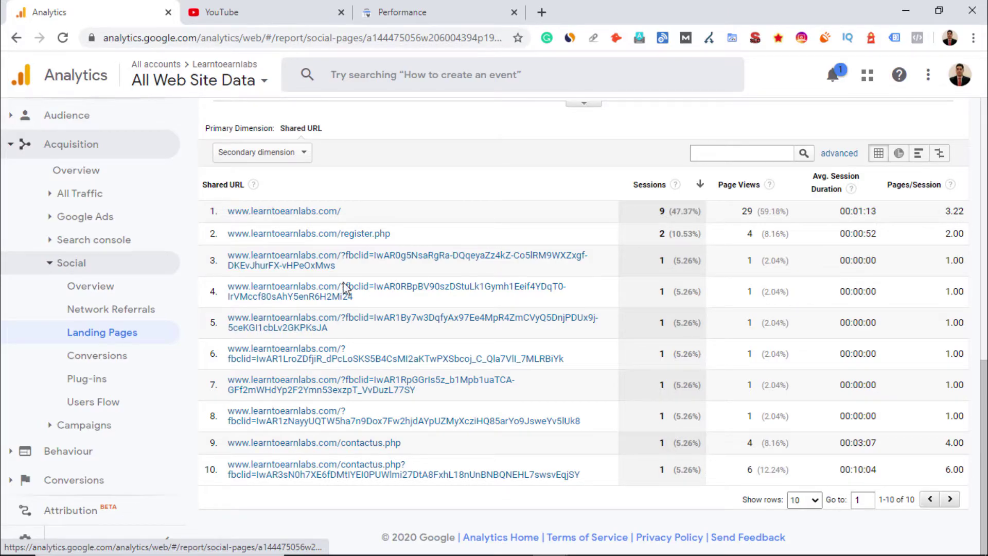
scroll(294, 267, "up", 2)
scroll(315, 331, "down", 1)
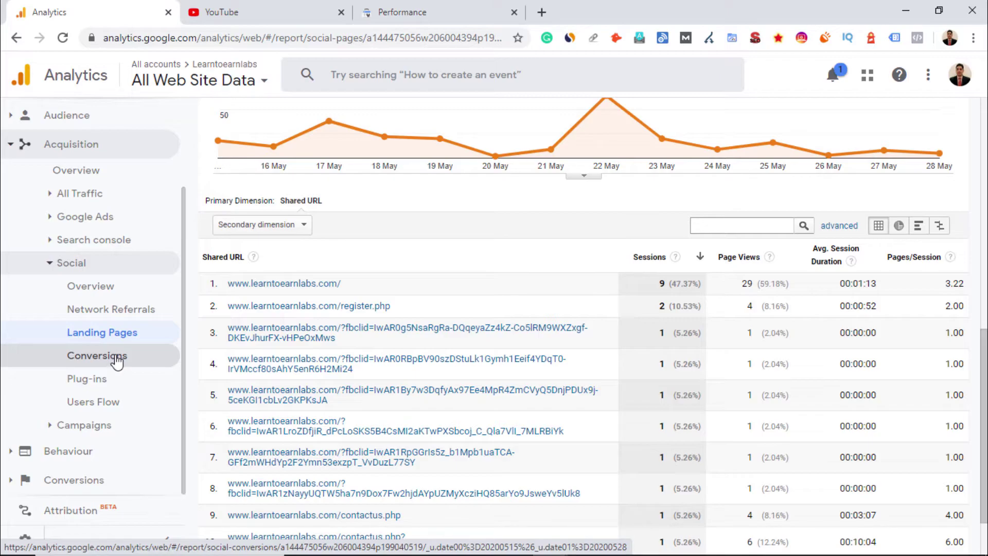
Open the Conversions report under Social to review conversions by social network, and view the Plug-ins report
left_click(114, 356)
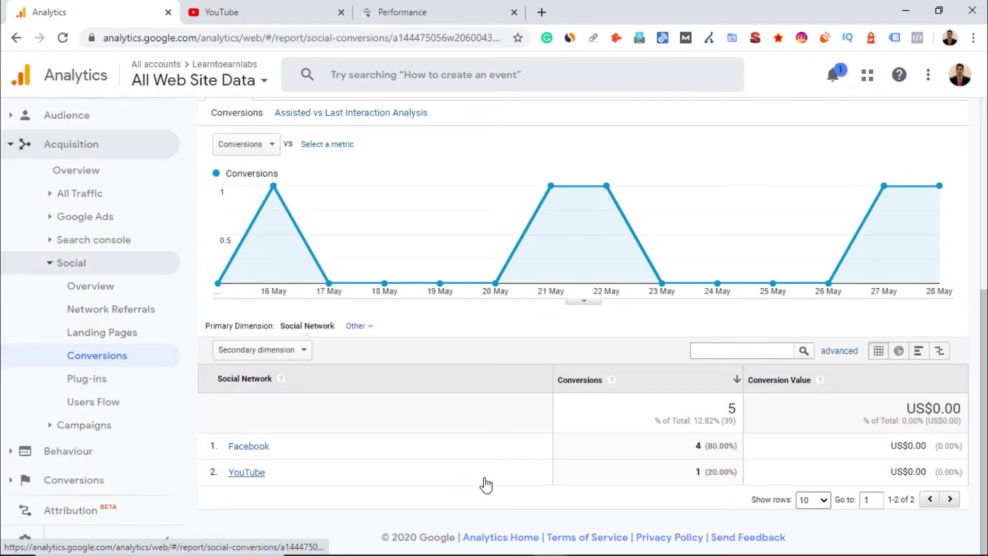
scroll(719, 415, "up", 1)
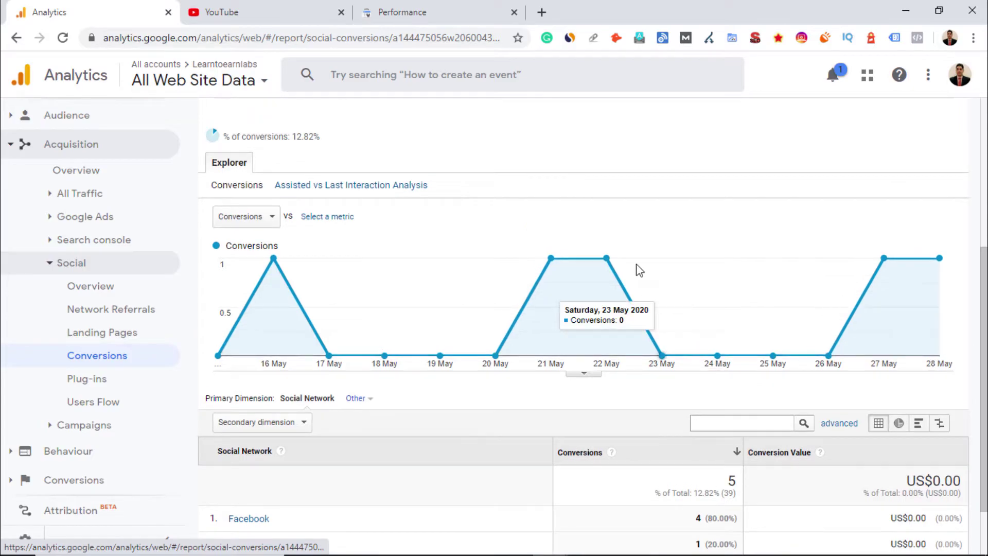
scroll(676, 406, "down", 1)
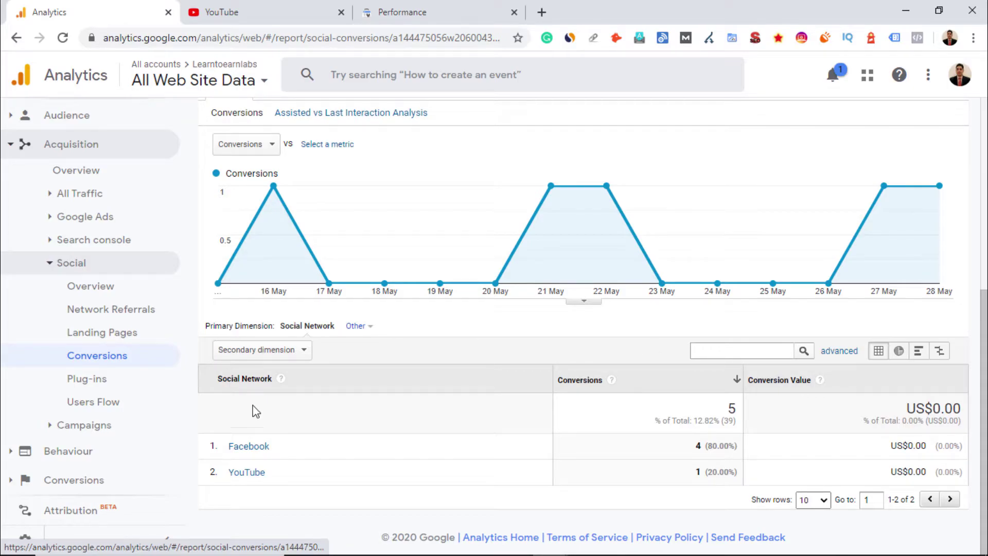
left_click(97, 379)
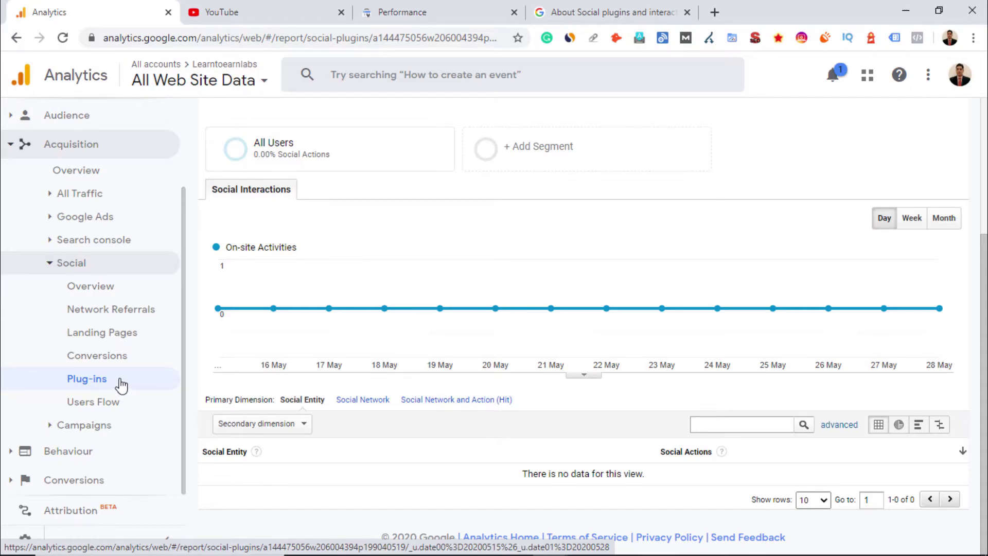
Search Google for "dainik jagran" in a new browser tab and open the jagran.com site
left_click(714, 12)
left_click(489, 41)
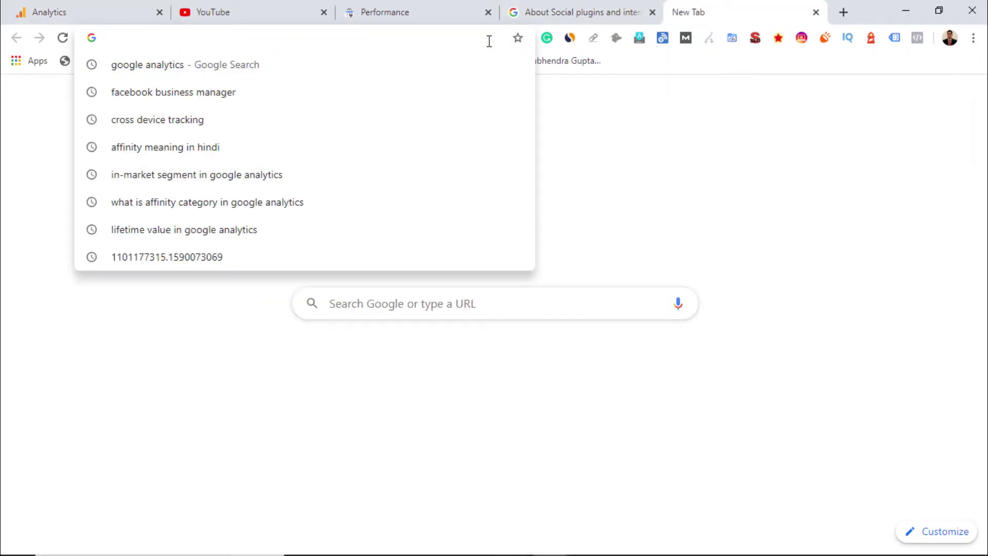
type("dainik jagran")
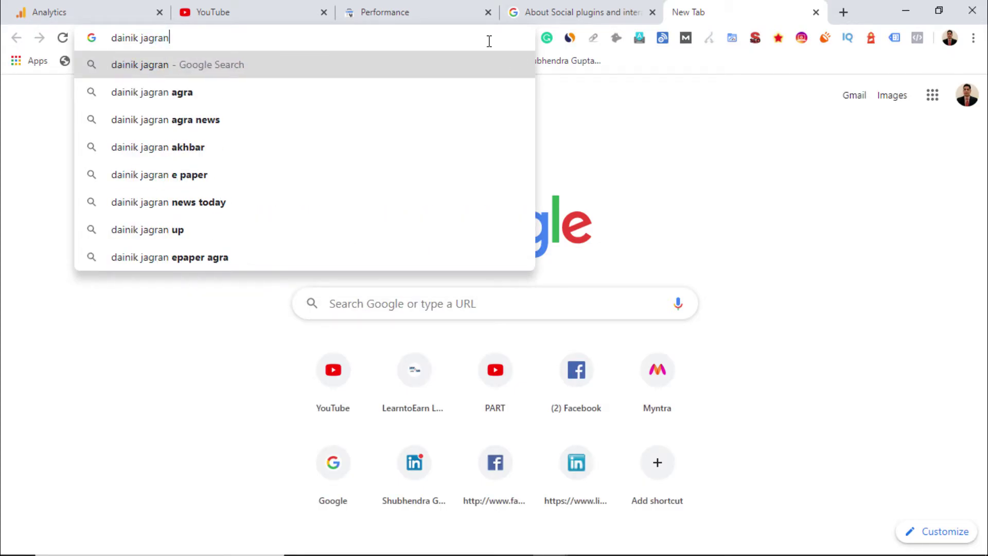
key("Return")
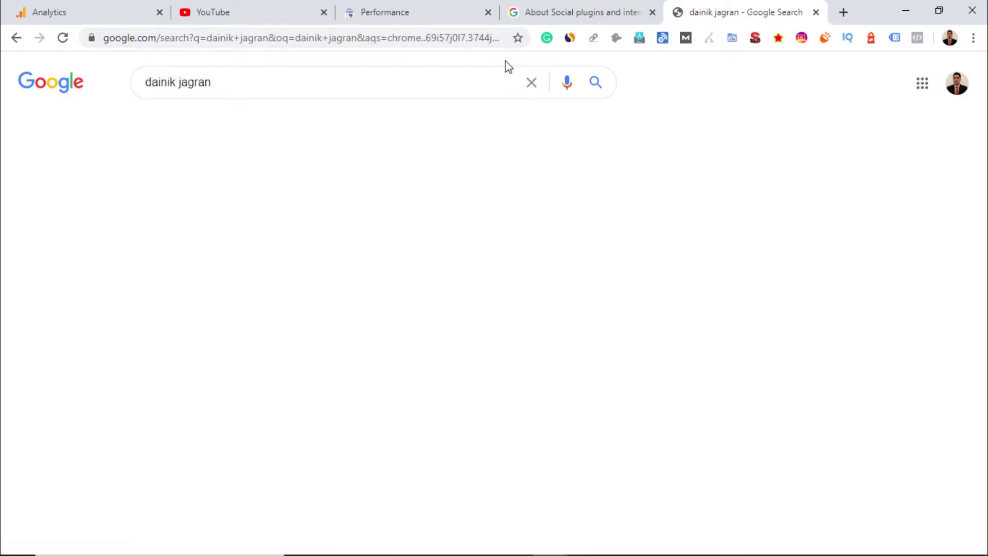
left_click(205, 221)
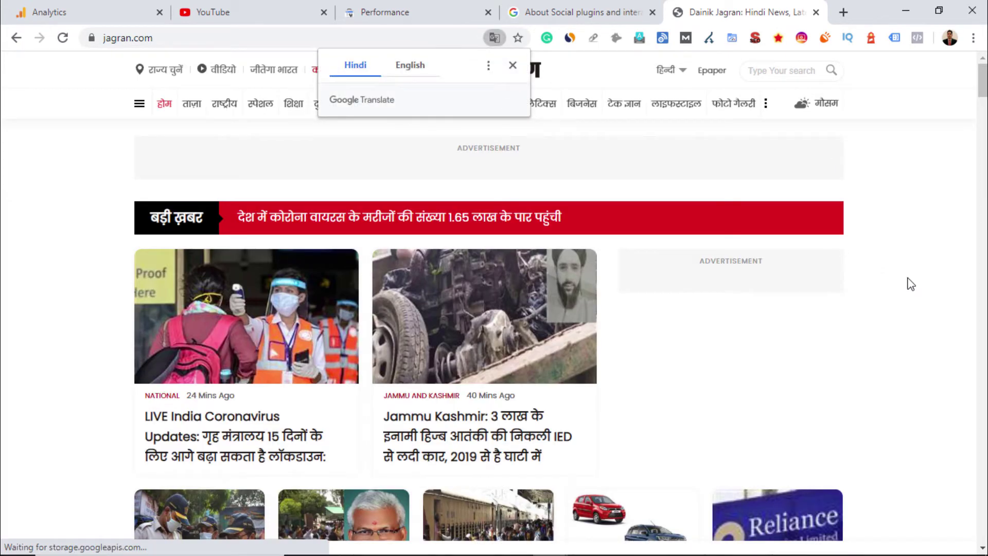
Browse the jagran.com home page, open the RJD Gopalganj March article and view its social sharing buttons
scroll(908, 279, "down", 5)
scroll(909, 278, "up", 4)
scroll(467, 287, "down", 6)
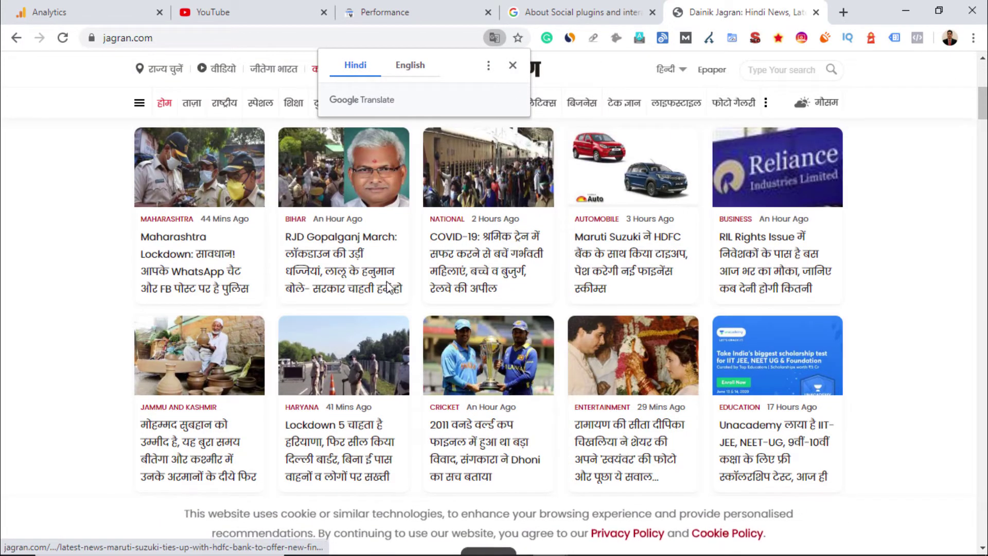
left_click(401, 251)
scroll(515, 360, "down", 5)
scroll(154, 273, "up", 3)
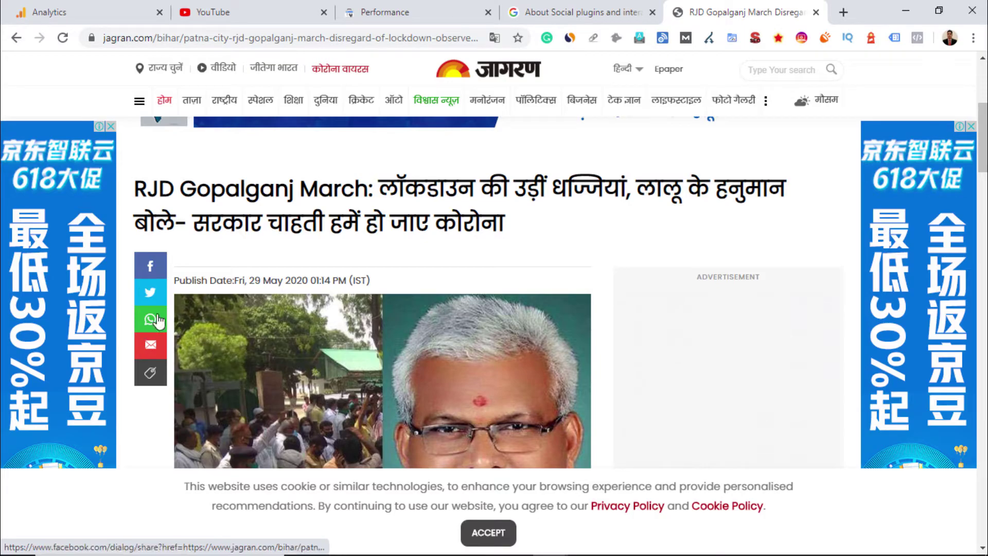
Return to Google Analytics, open the Users Flow report under Social and examine traffic and drop-offs between the starting pages and interactions
left_click(93, 12)
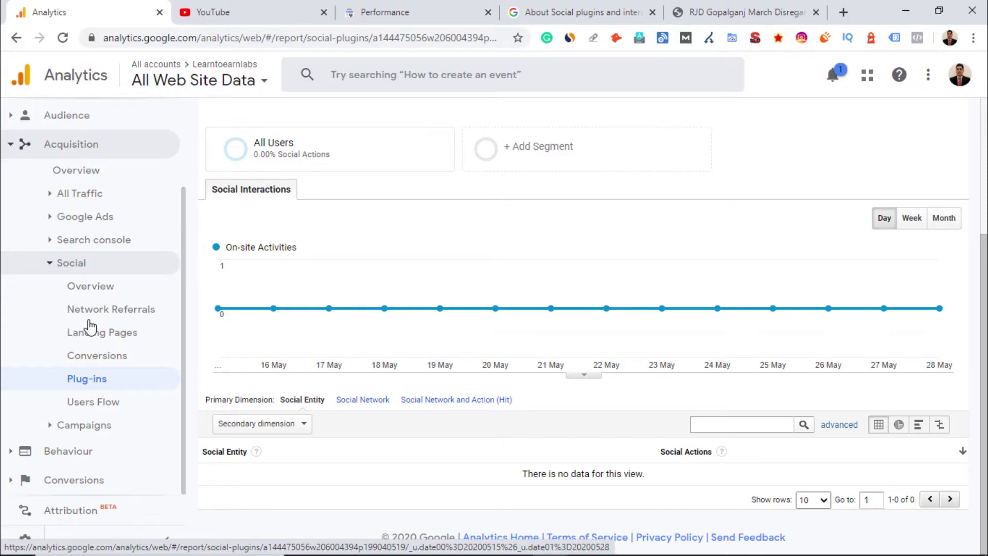
left_click(51, 265)
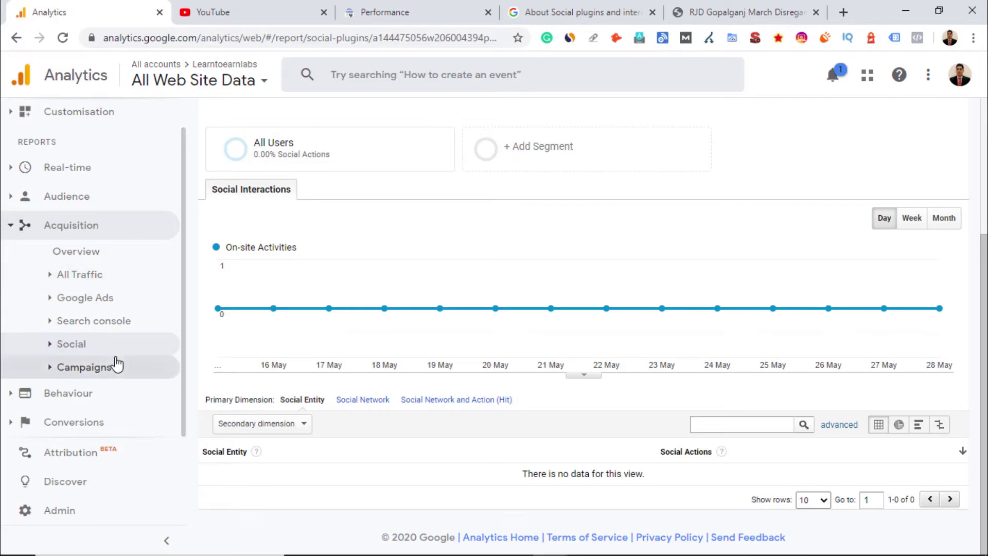
left_click(52, 344)
scroll(126, 391, "down", 2)
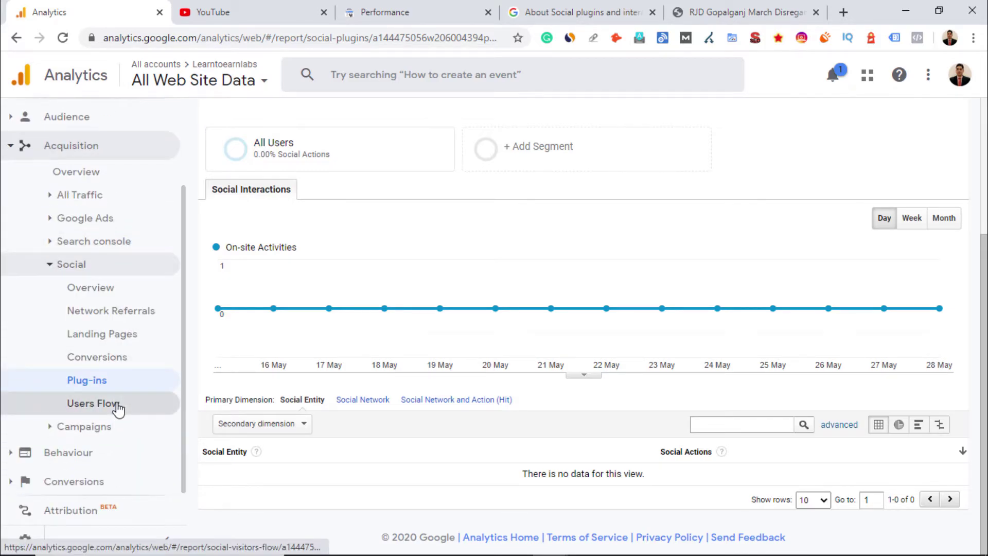
left_click(117, 407)
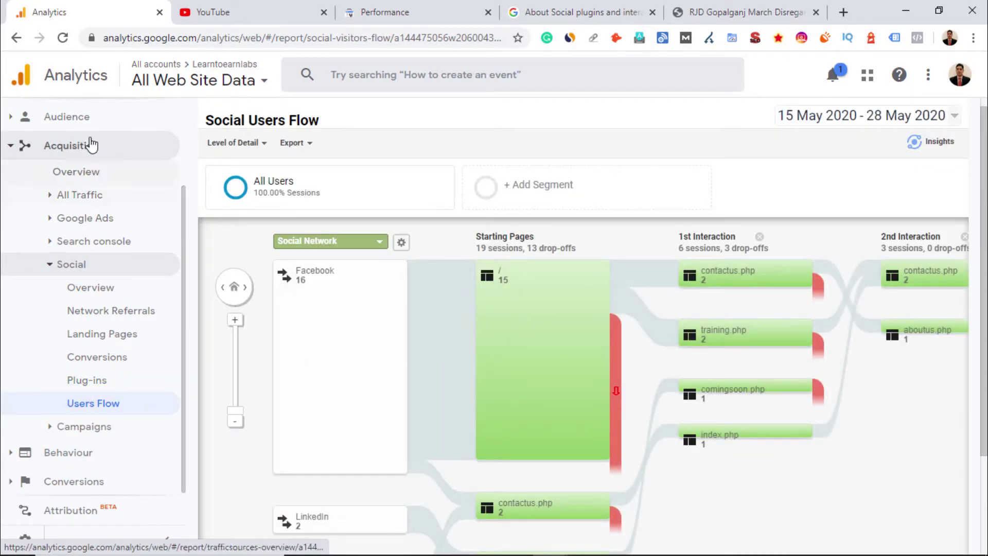
scroll(65, 150, "up", 1)
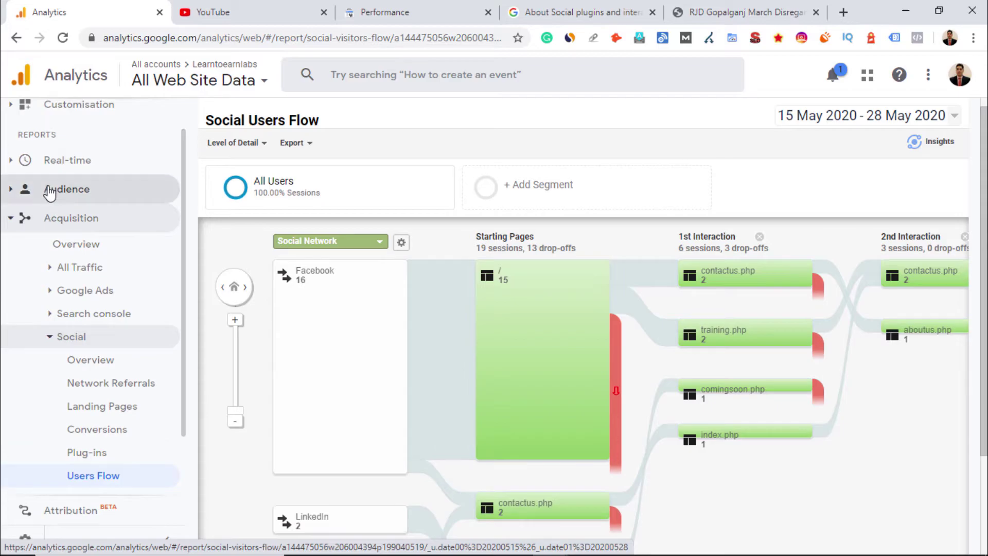
scroll(397, 351, "down", 1)
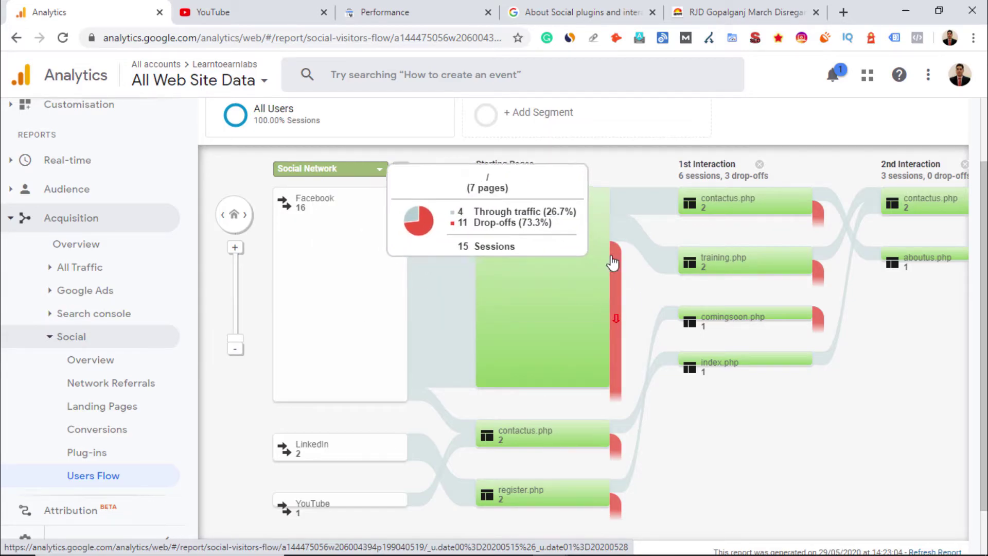
mouse_move(746, 203)
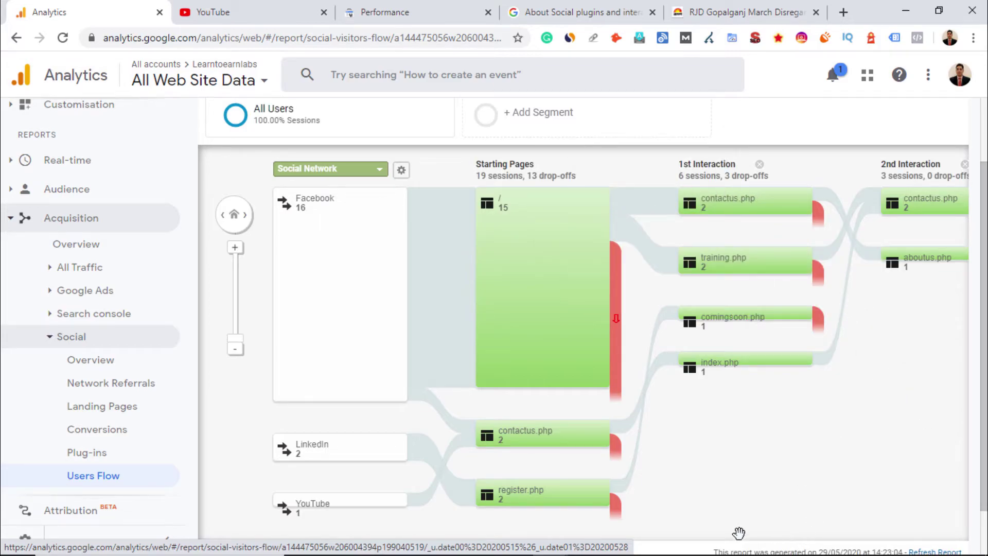
Examine the social users flow through to the 3rd Interaction, return to the Social Network column and collapse the Social report group
left_click_drag(803, 501, 549, 463)
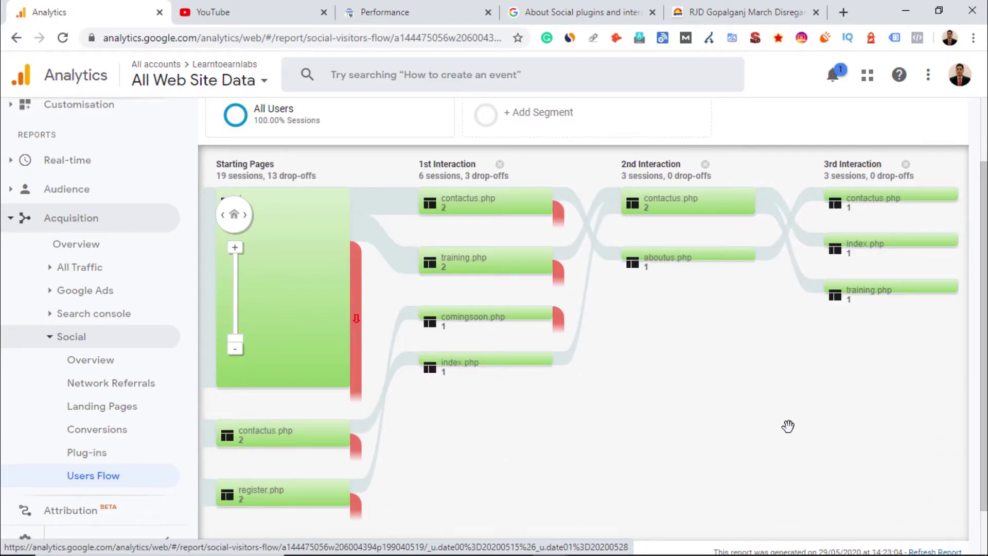
left_click_drag(841, 411, 644, 408)
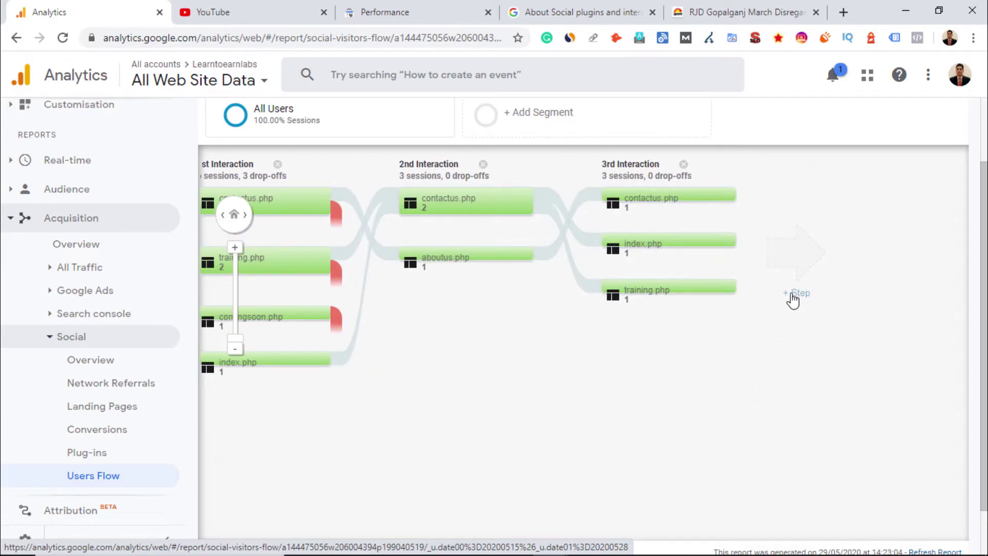
left_click_drag(464, 371, 793, 372)
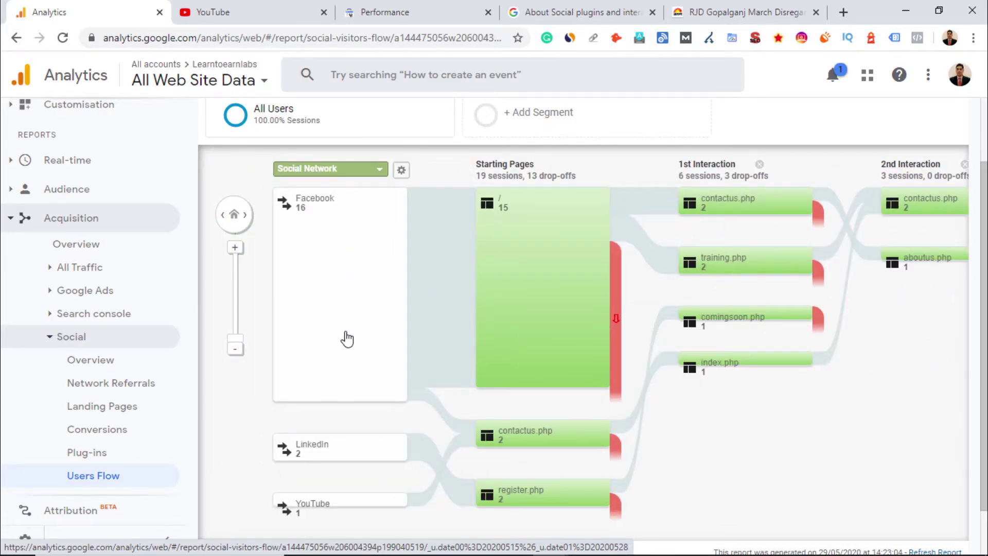
left_click(50, 338)
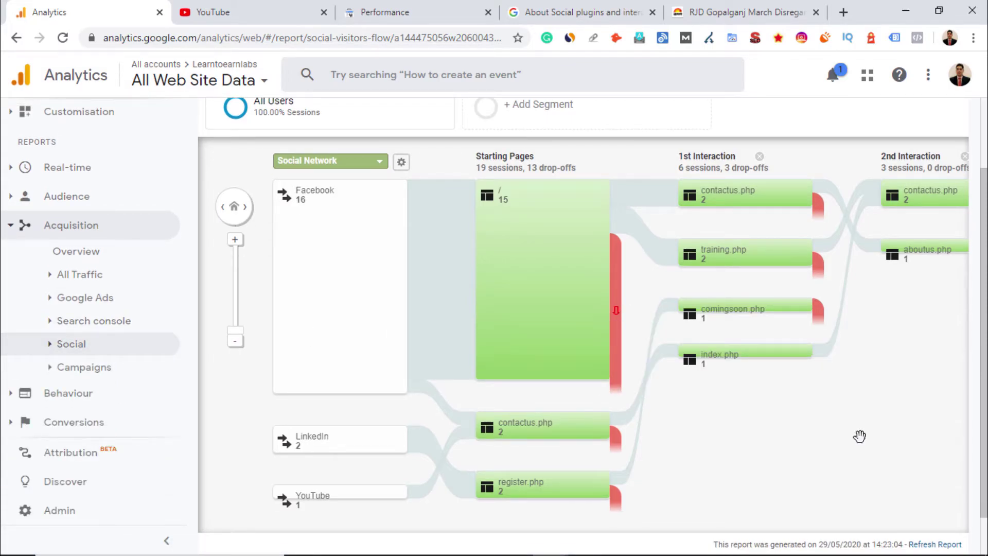
scroll(856, 431, "down", 1)
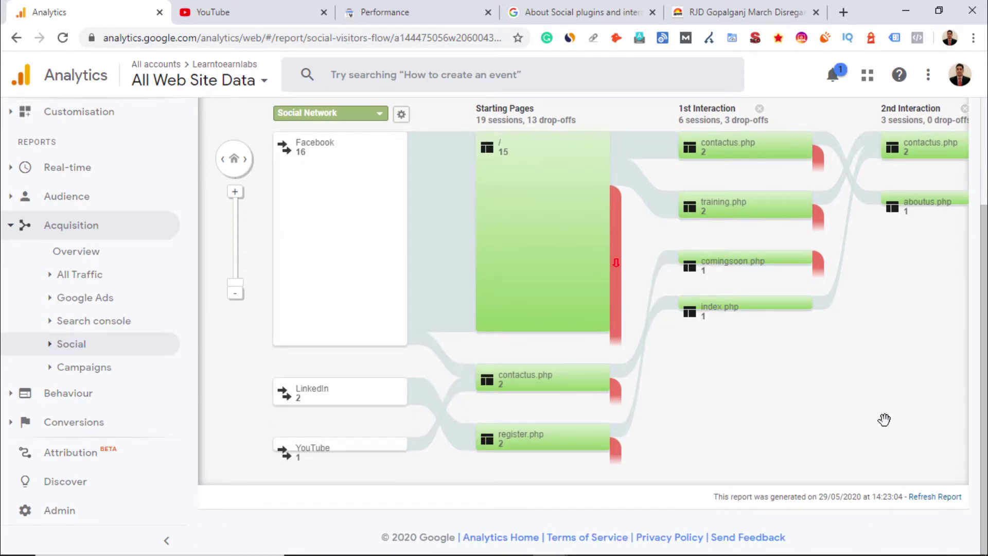
Expand the Campaigns report group and view the All Campaigns and Paid Keywords reports
left_click(53, 366)
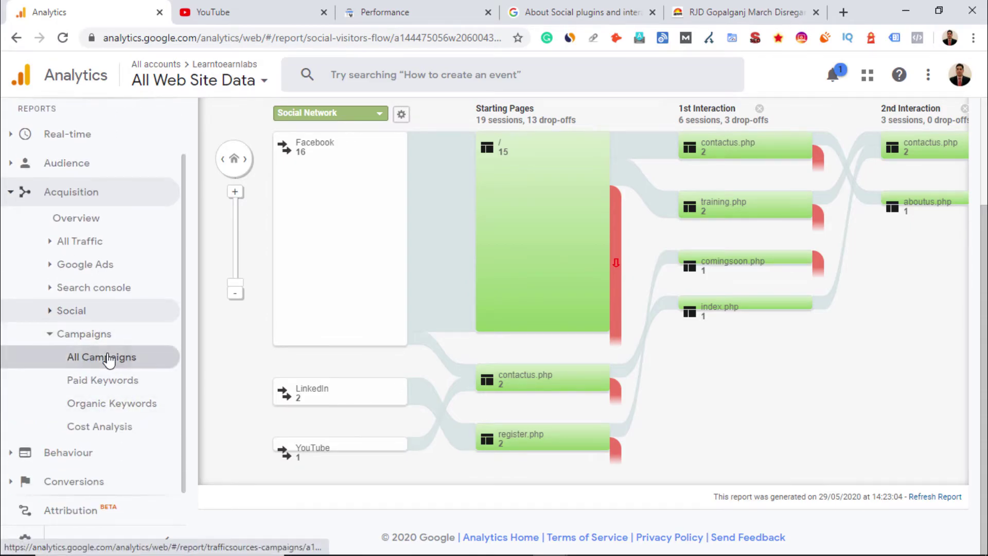
left_click(108, 357)
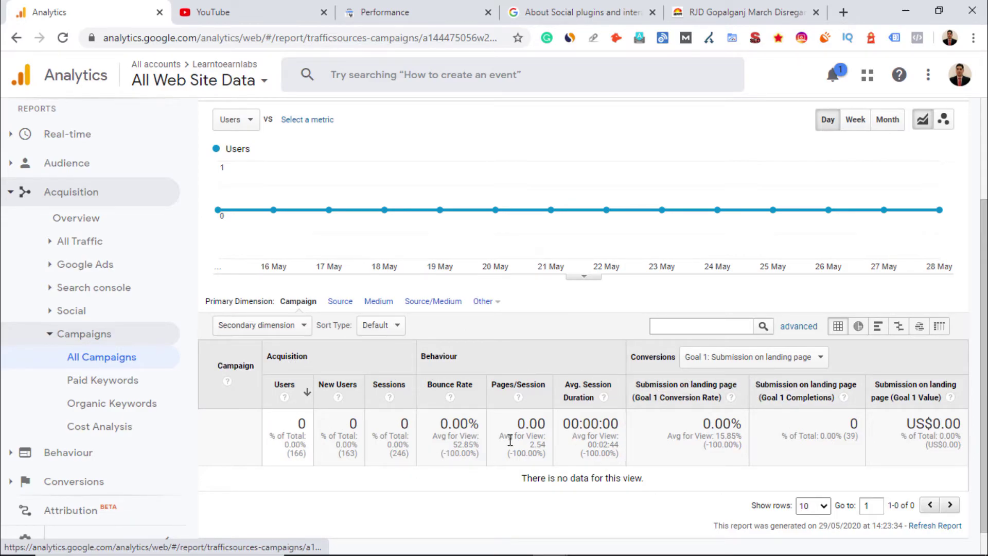
left_click(105, 385)
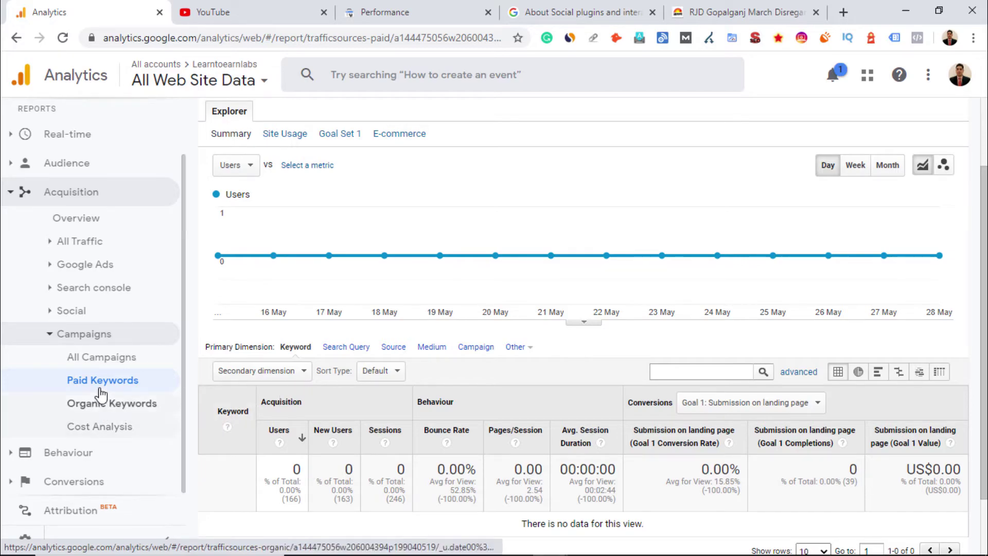
Open the Organic Keywords report, drill into the (not provided) keyword and review its users chart and metrics table
left_click(105, 407)
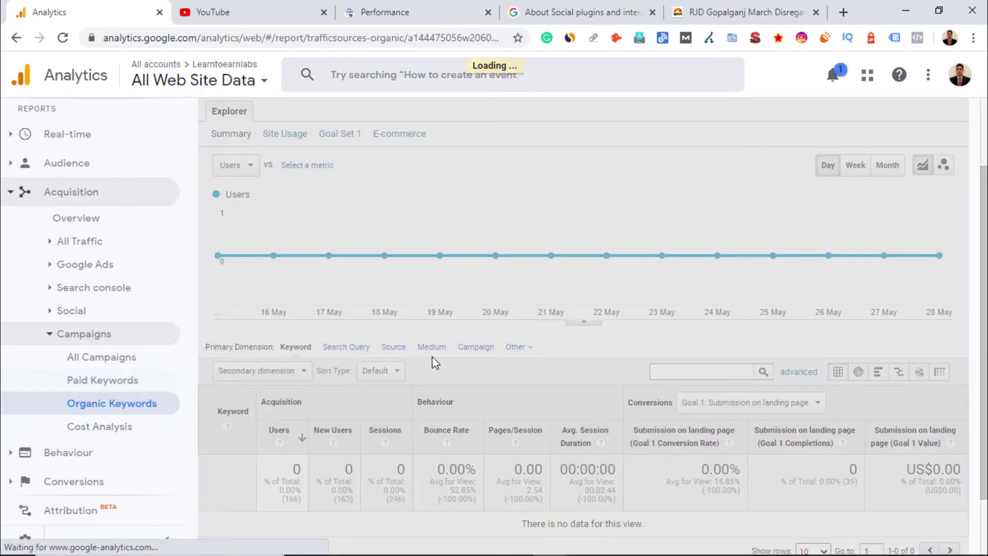
scroll(480, 422, "down", 3)
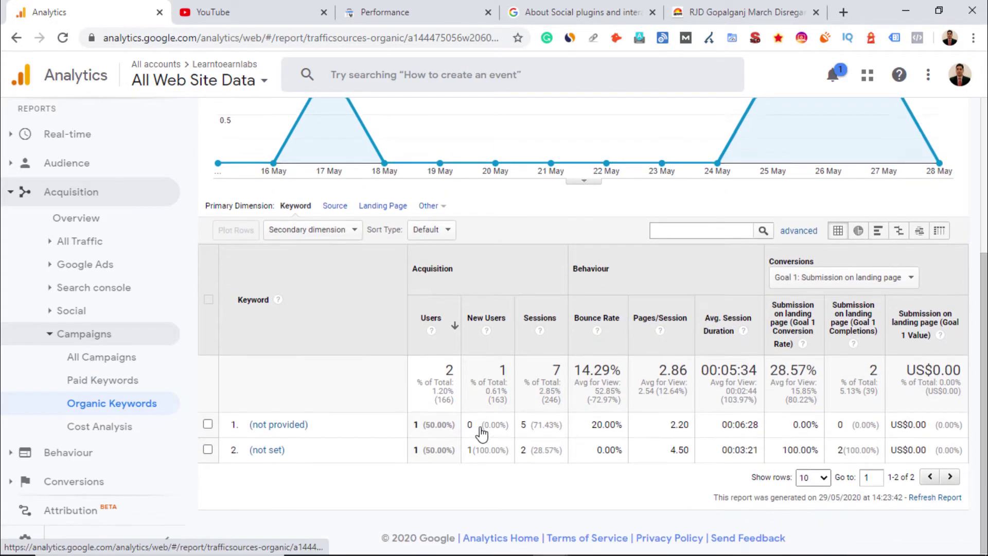
left_click(269, 428)
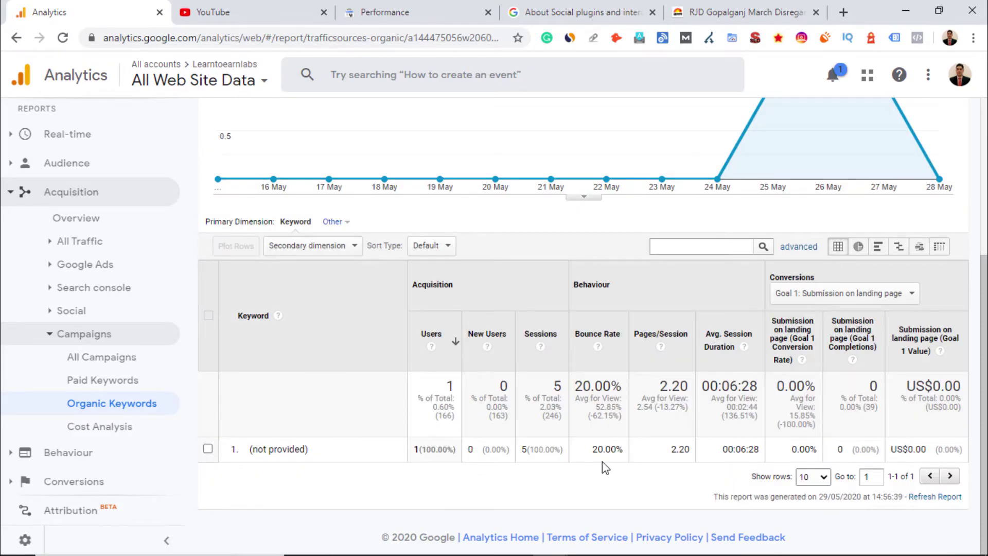
scroll(669, 443, "up", 4)
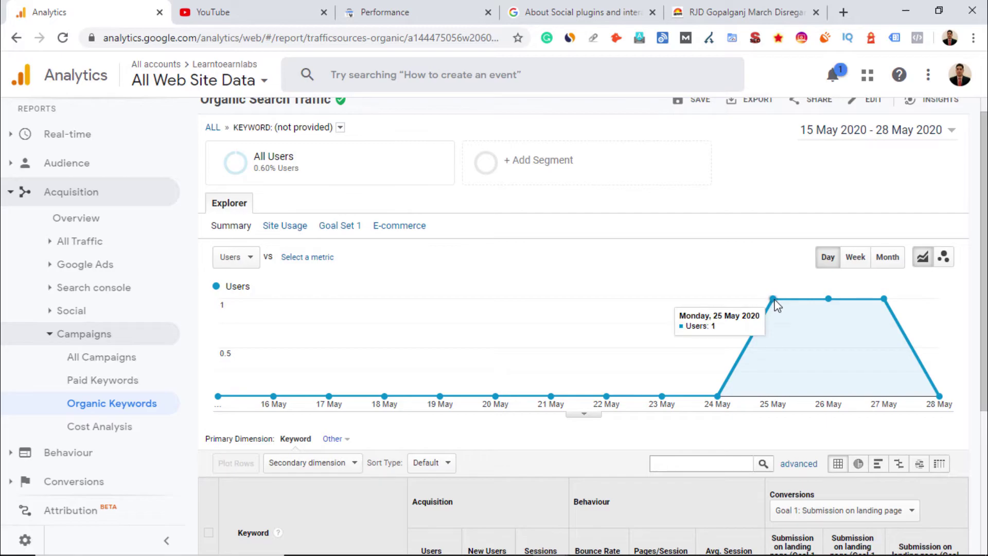
scroll(718, 463, "down", 4)
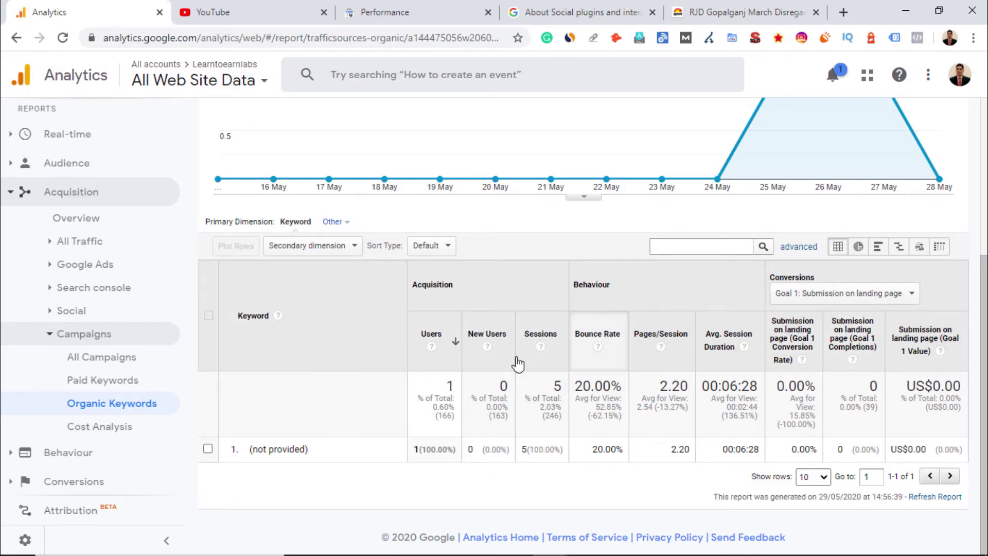
left_click_drag(251, 452, 309, 450)
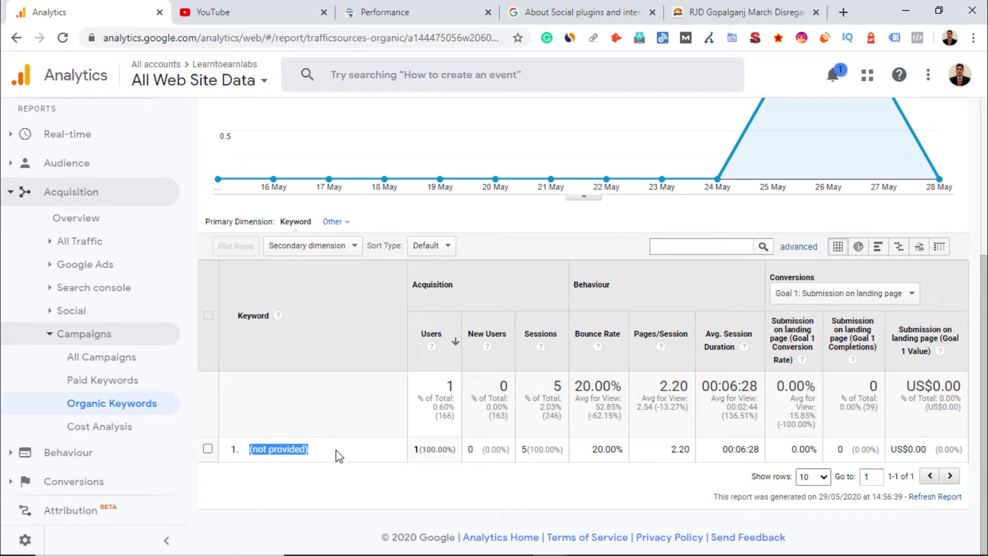
left_click(319, 481)
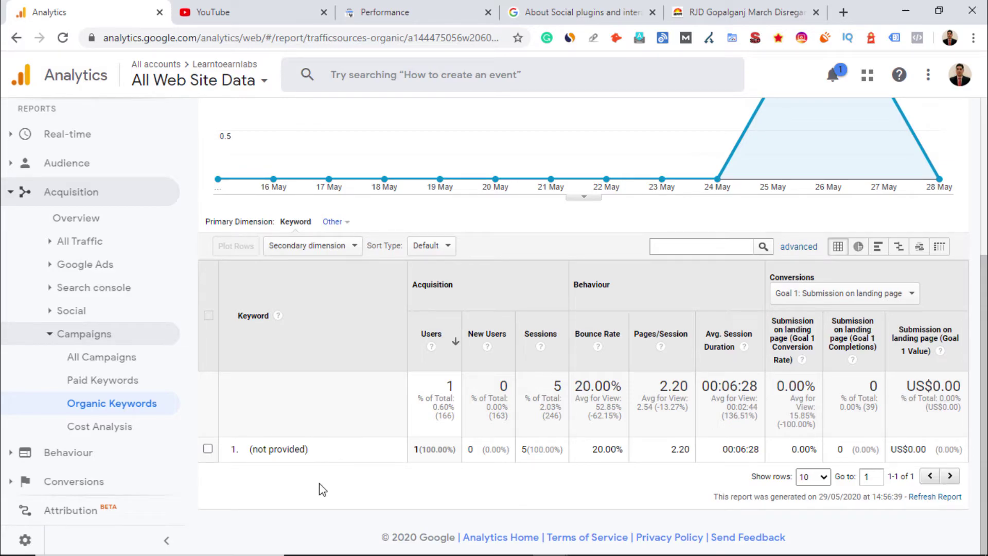
Open the Cost Analysis report, review cost, CTR and CPC by source/medium, and collapse the Campaigns report group
left_click(82, 428)
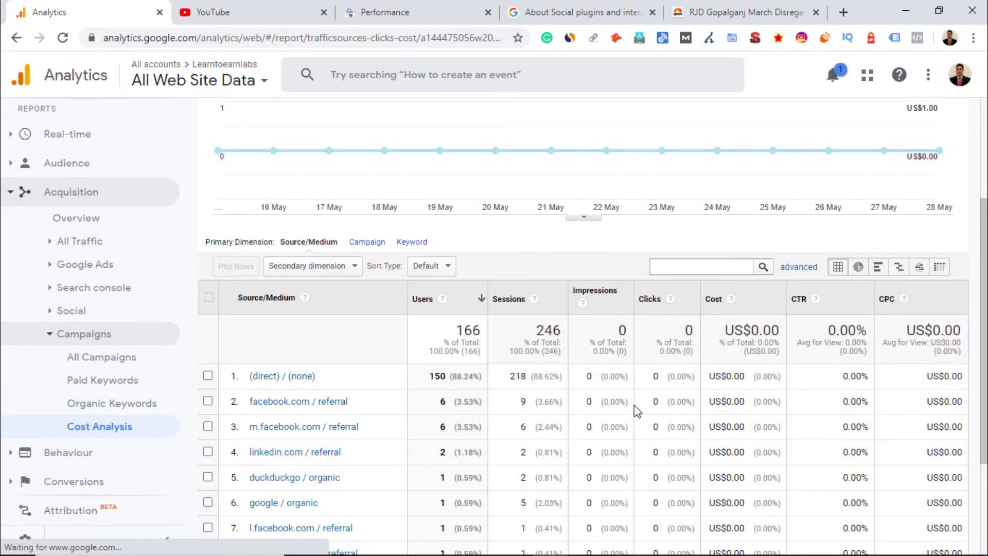
scroll(635, 407, "down", 3)
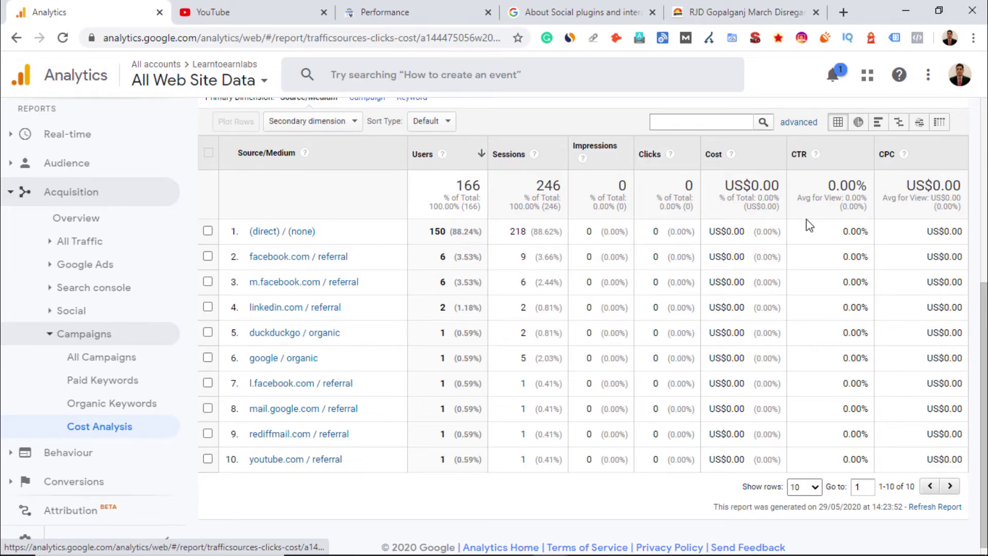
left_click_drag(926, 231, 962, 232)
left_click(980, 238)
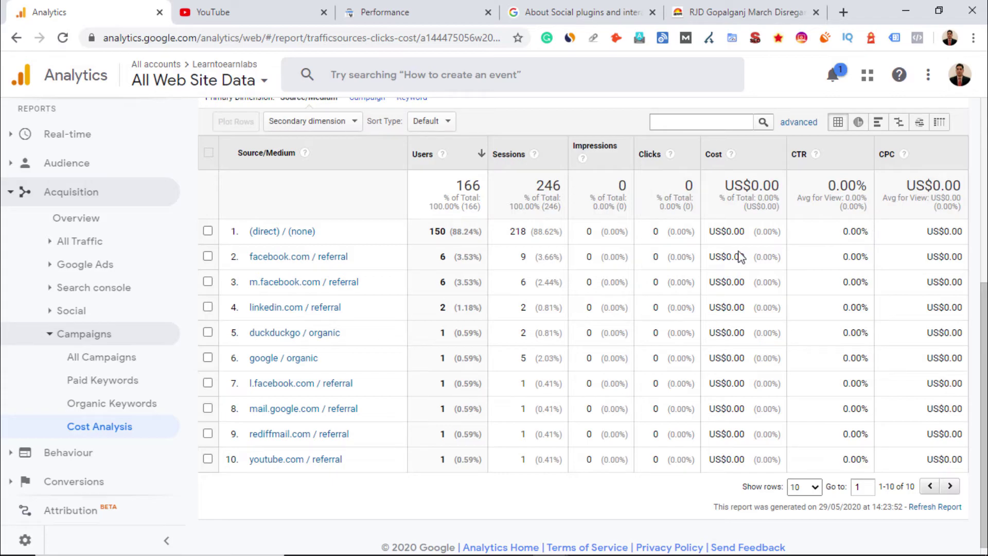
left_click(53, 337)
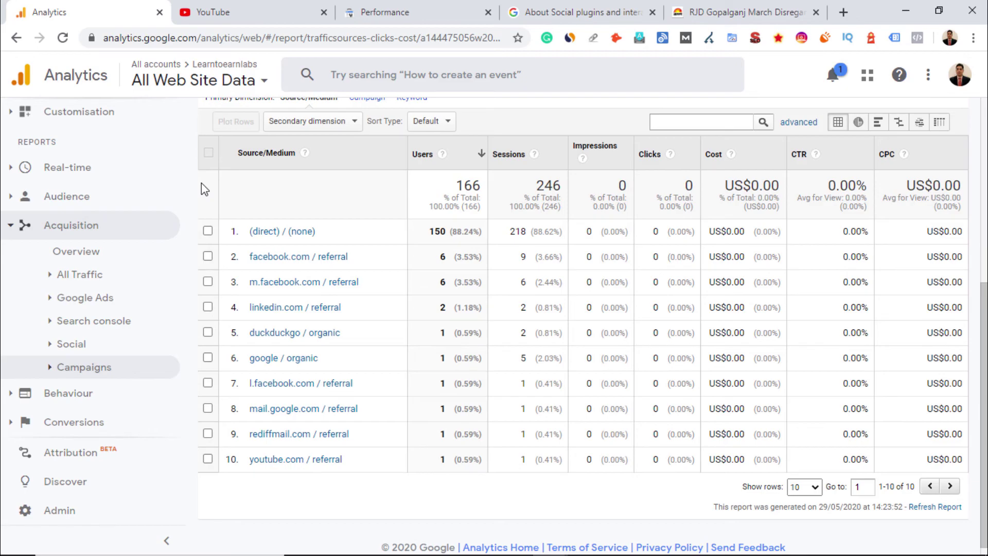
View the beginning of the Analytics Help article About Social plugins and interactions, and return to Google Analytics
key("ctrl+4")
scroll(471, 340, "up", 5)
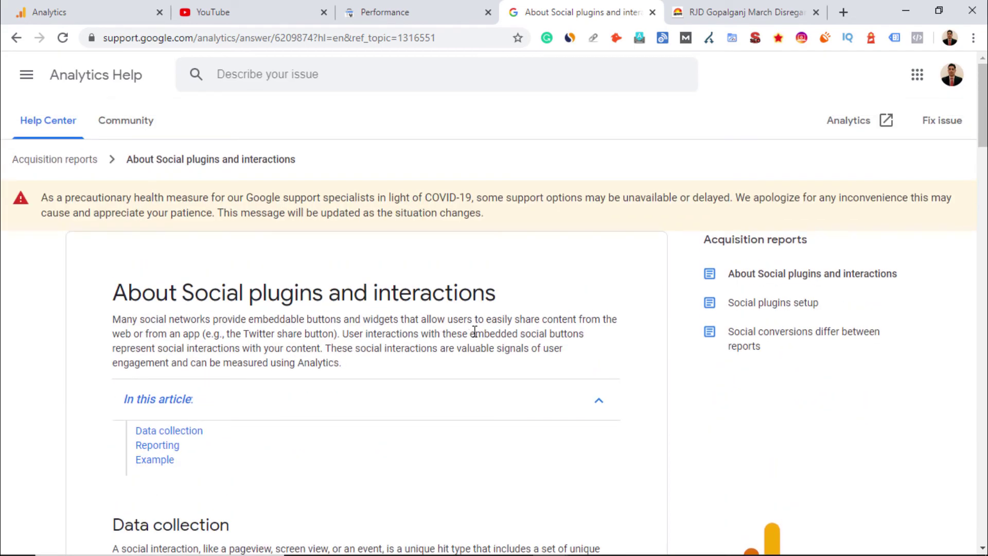
left_click(141, 12)
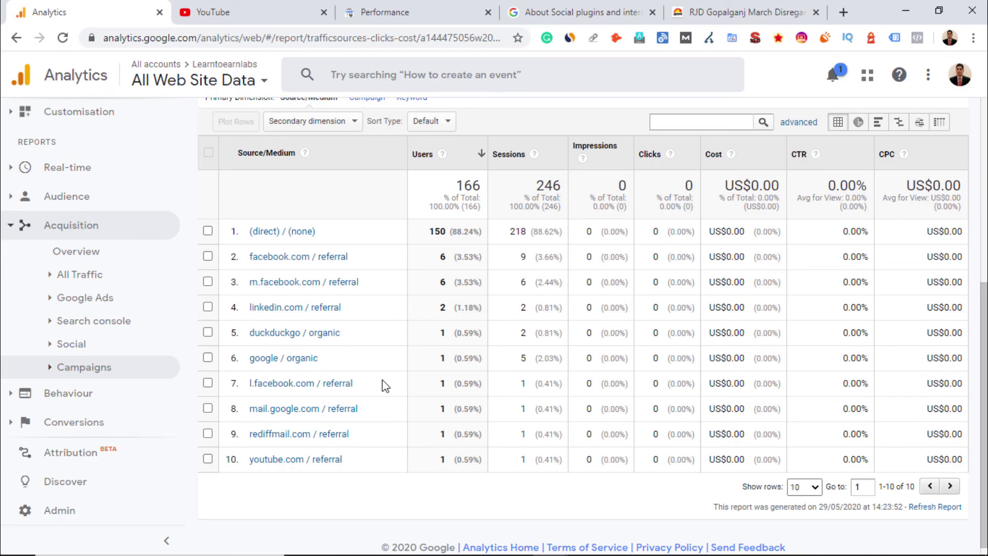
Collapse the Acquisition reports and expand the Behaviour report group
left_click(9, 230)
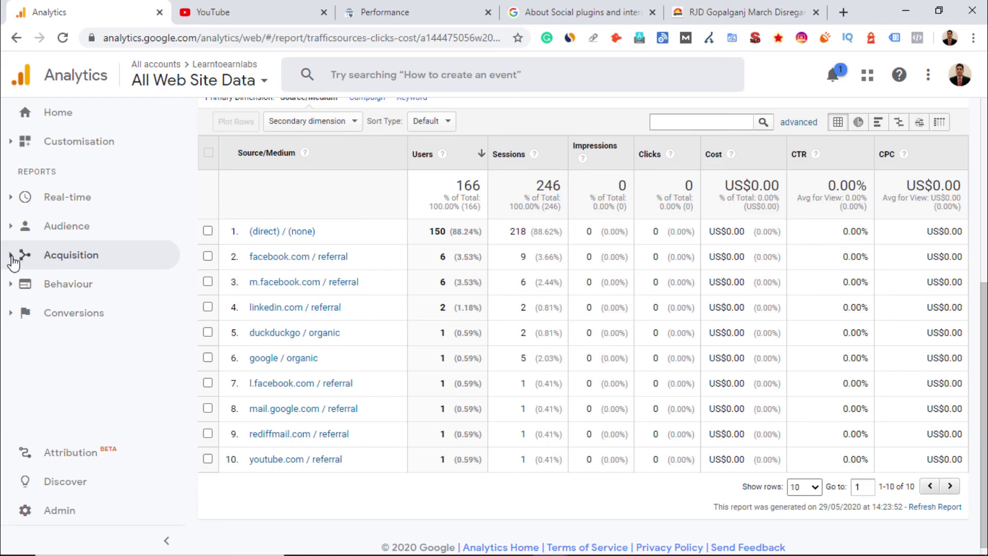
left_click(16, 285)
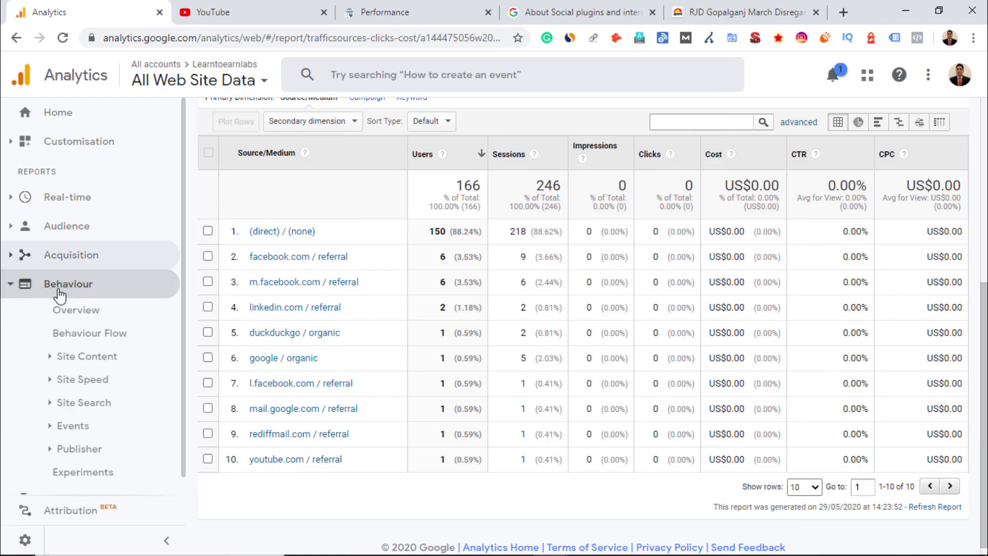